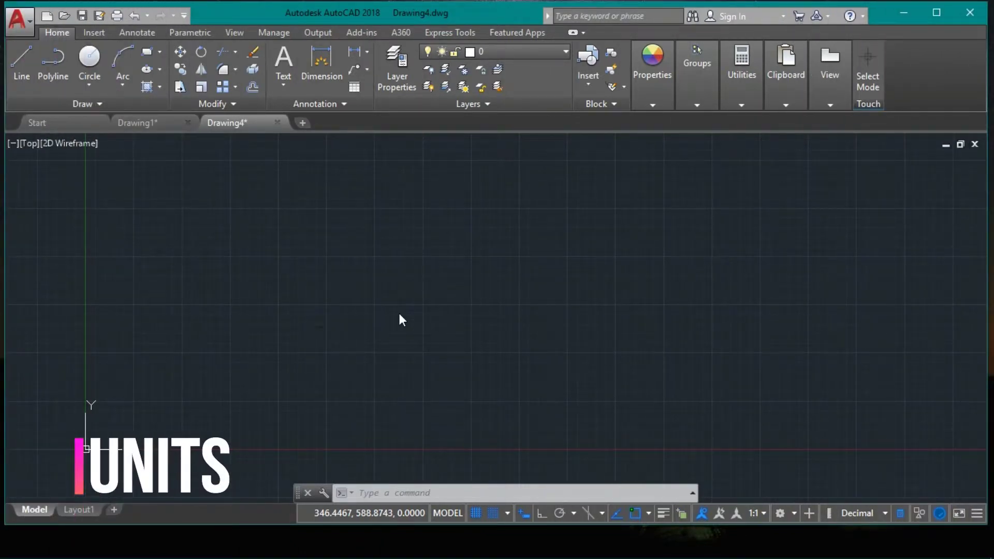
Set the drawing's insertion scale to Centimeters using the UNITS command.
type("units")
key("Return")
left_click(417, 286)
left_click(409, 354)
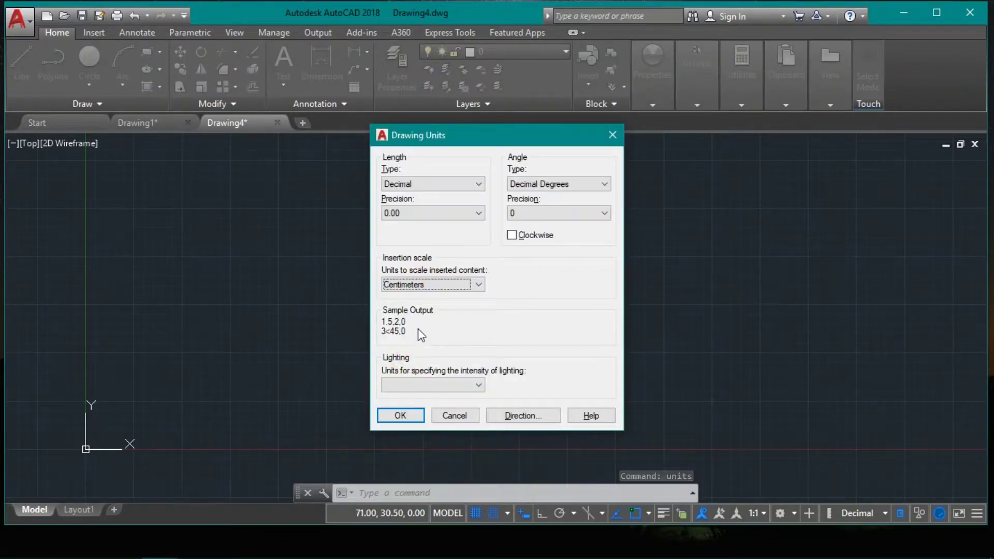
left_click(406, 410)
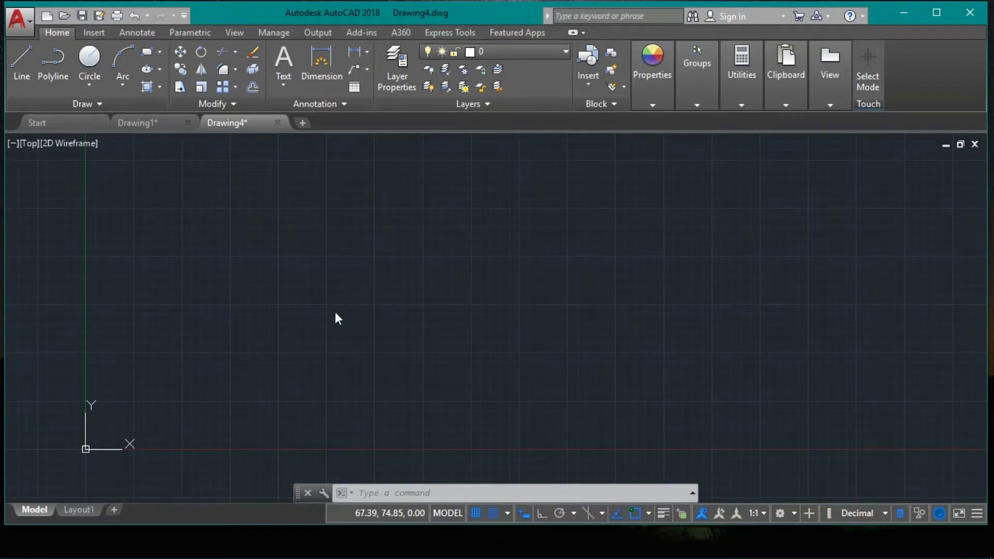
Create a Boundaries layer with colour 41.
left_click(393, 72)
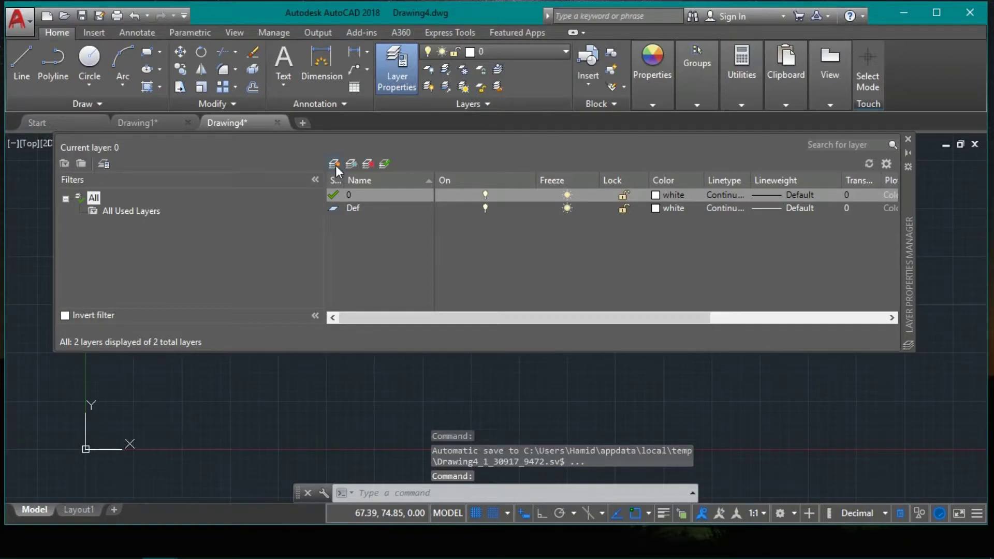
left_click(336, 165)
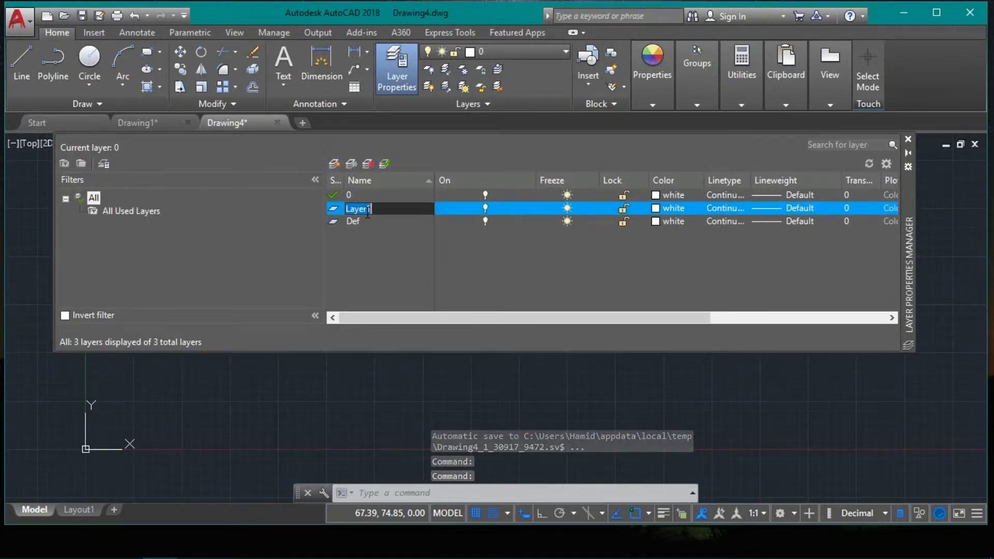
type("Boundaries")
left_click(674, 209)
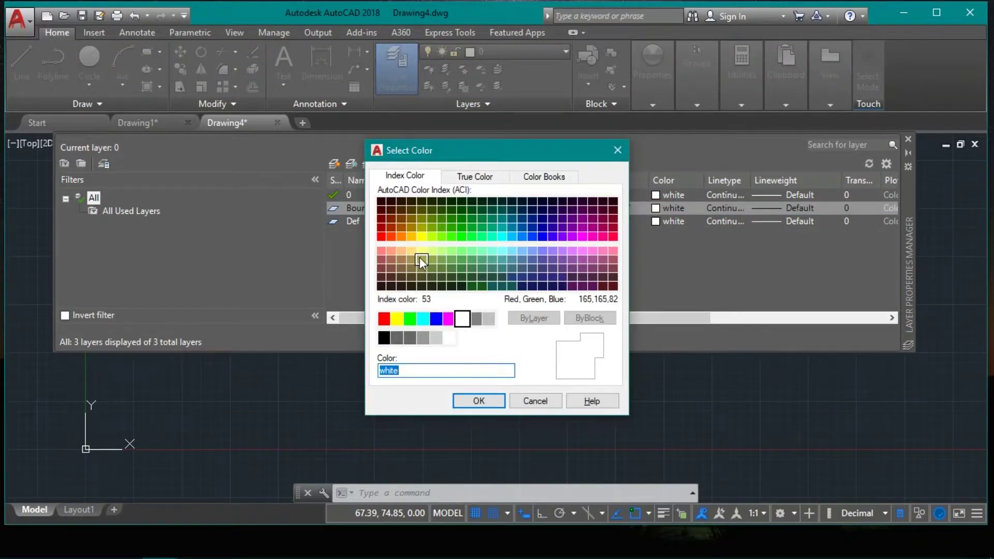
left_click(411, 248)
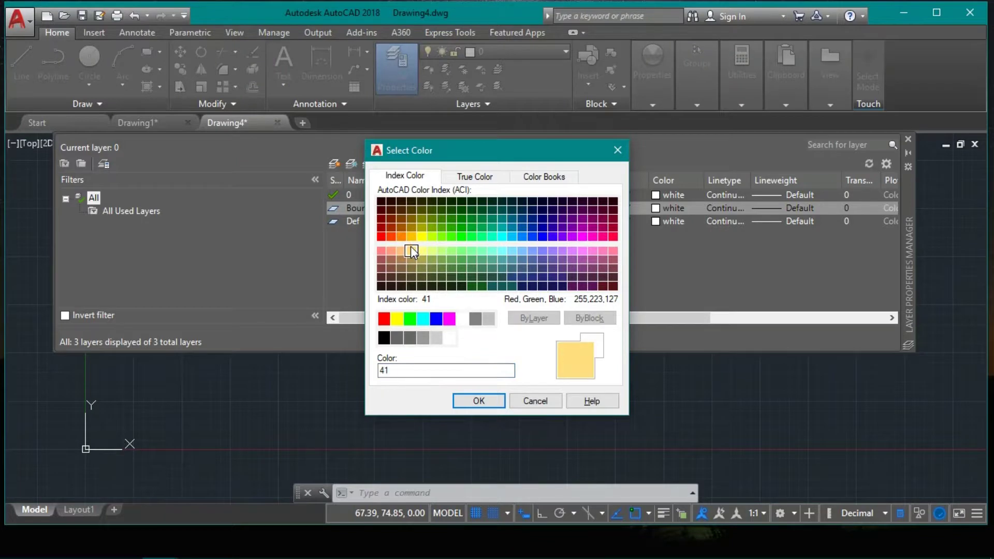
left_click(478, 400)
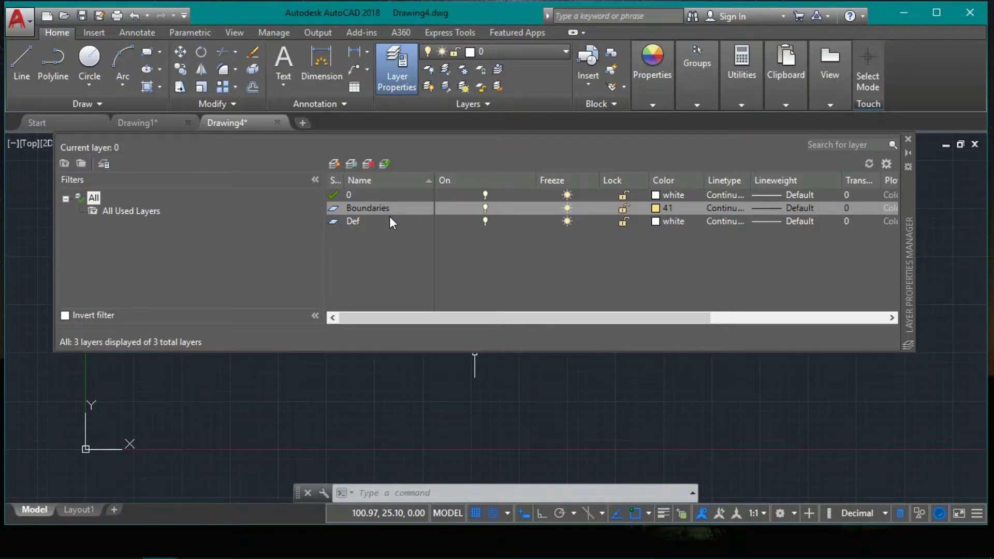
Add a Dimensions layer in colour 40 and a Reinforcement layer in colour 140.
key("alt+n")
type("Dimensions")
left_click(667, 221)
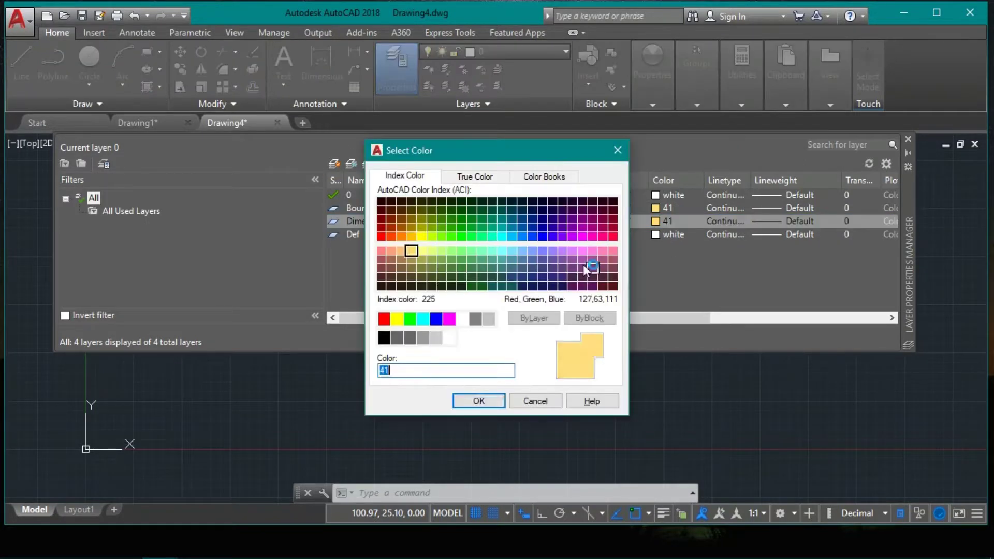
double_click(411, 236)
key("alt+n")
type("Reinforcement")
left_click(665, 234)
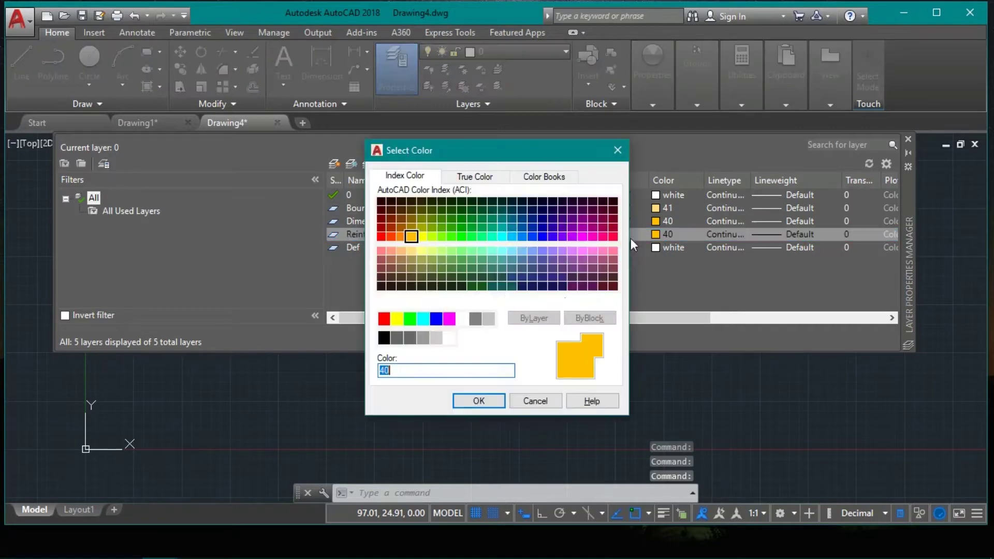
left_click(512, 236)
left_click(479, 401)
Add a Stirrups layer in colour 100 and a Text layer in colour 30.
key("alt+n")
type("Stirrups")
left_click(665, 247)
left_click(472, 236)
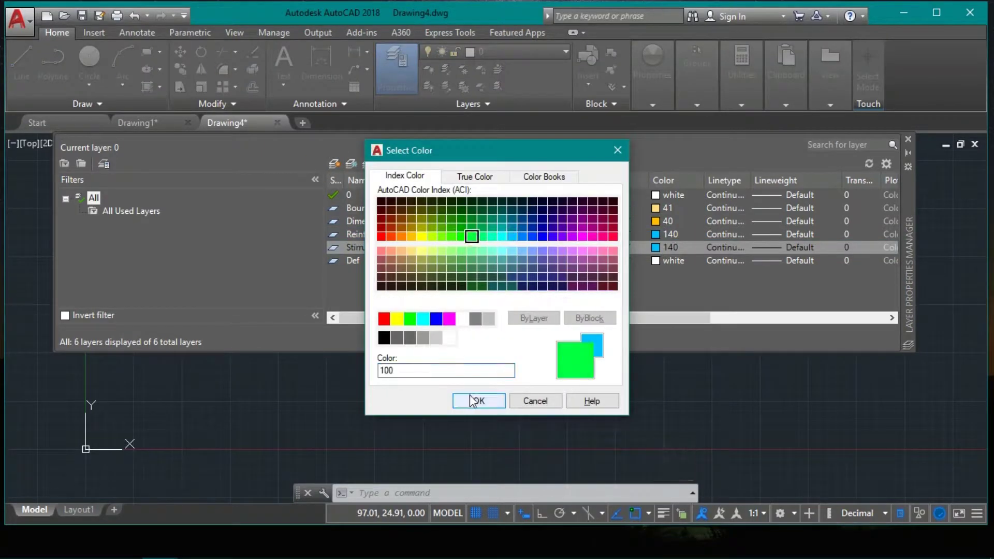
left_click(472, 399)
key("alt+n")
type("Text")
left_click(666, 260)
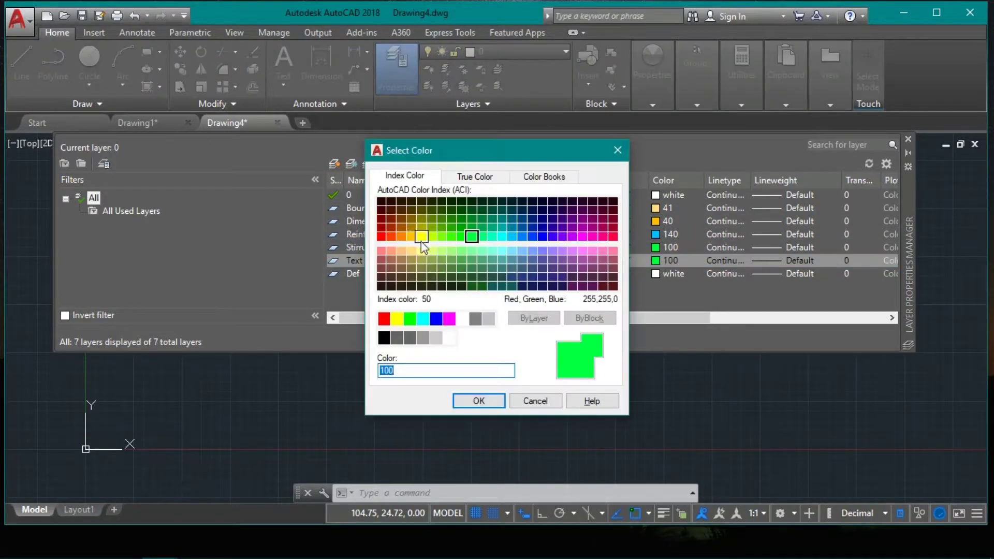
left_click(398, 236)
double_click(398, 236)
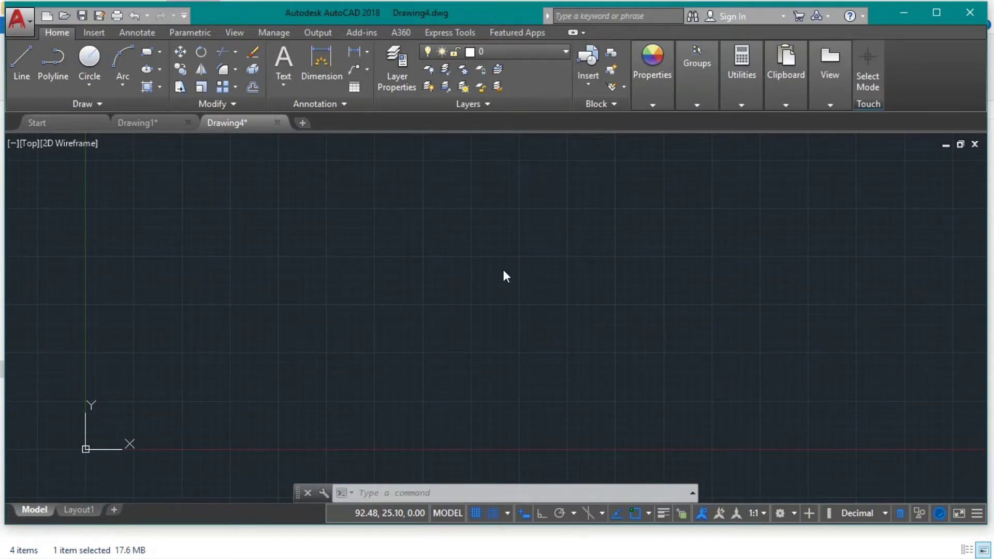
In the Dimension Style Manager, start a Standard-based style named 'Horizontal Scale 1-100'.
key("Escape")
key("Escape")
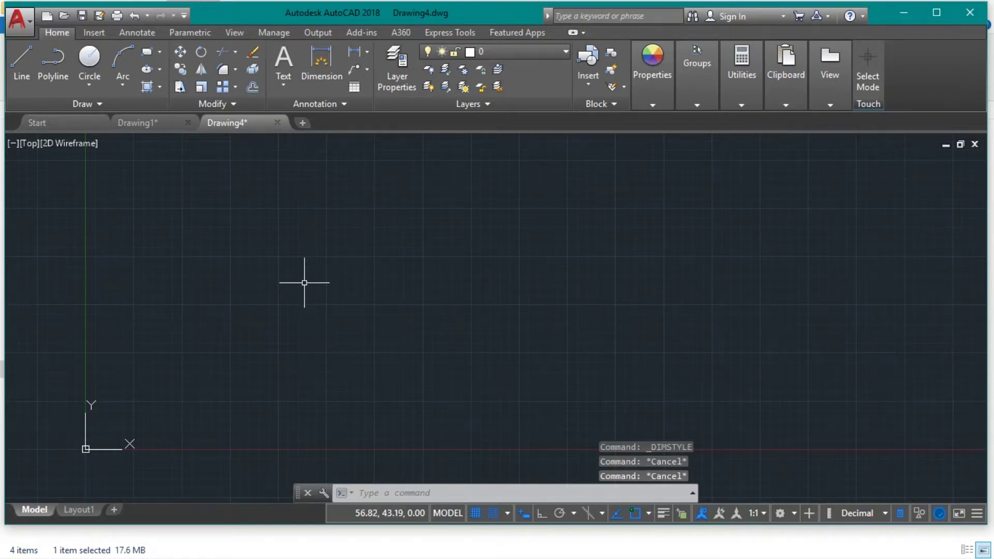
left_click(321, 107)
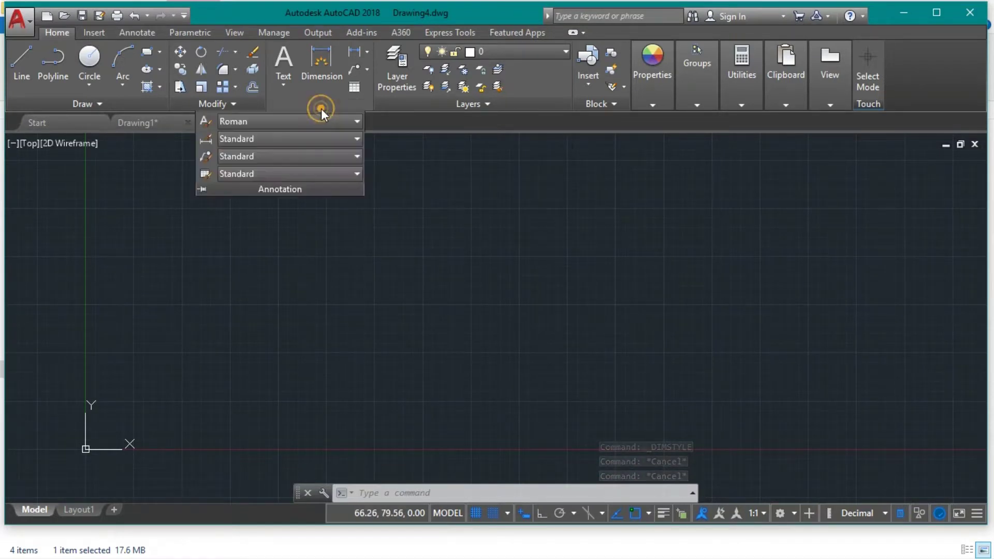
left_click(315, 141)
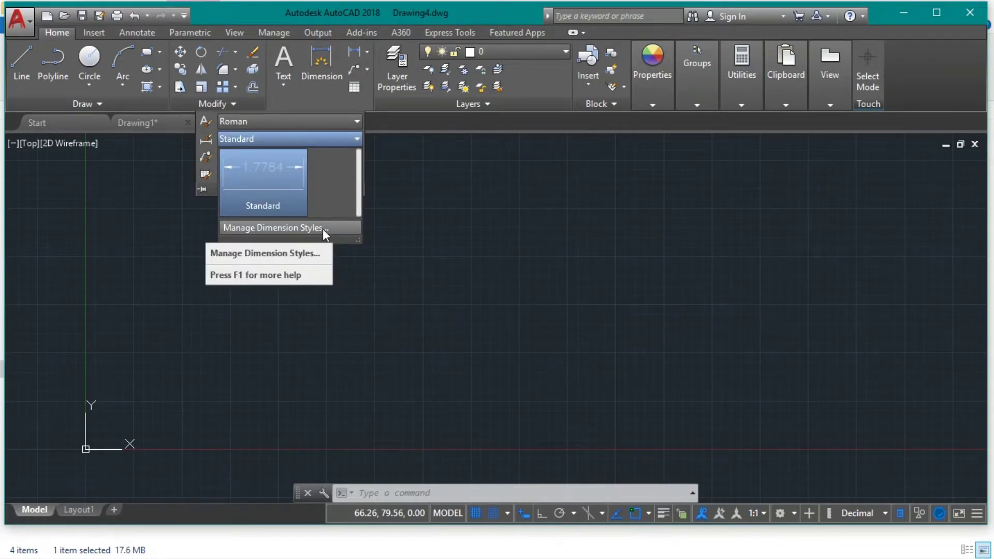
left_click(323, 230)
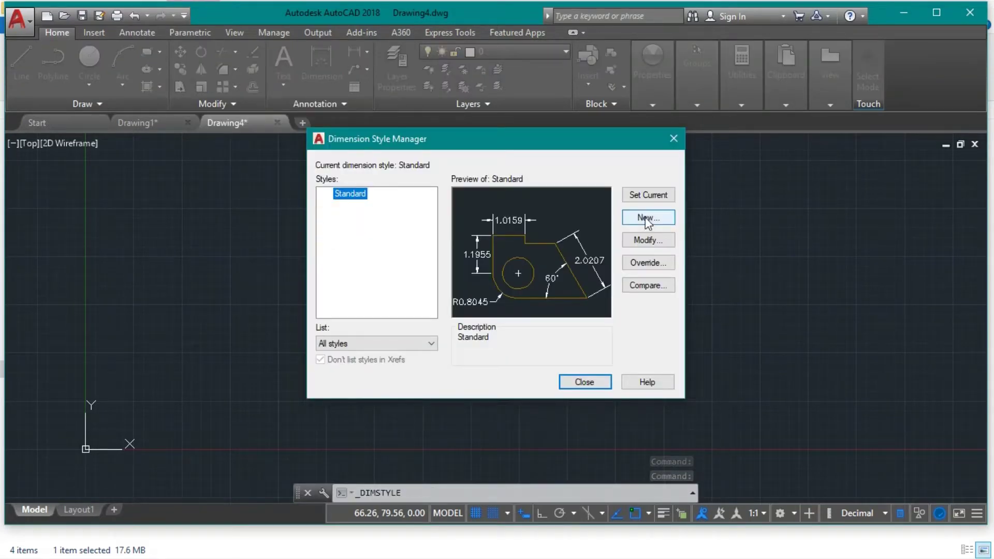
left_click(647, 218)
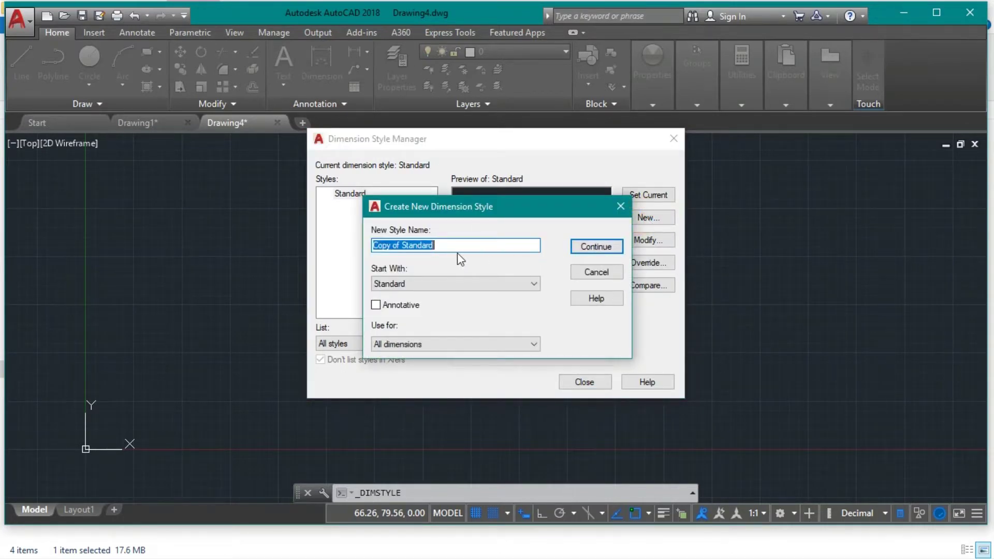
key("BackSpace")
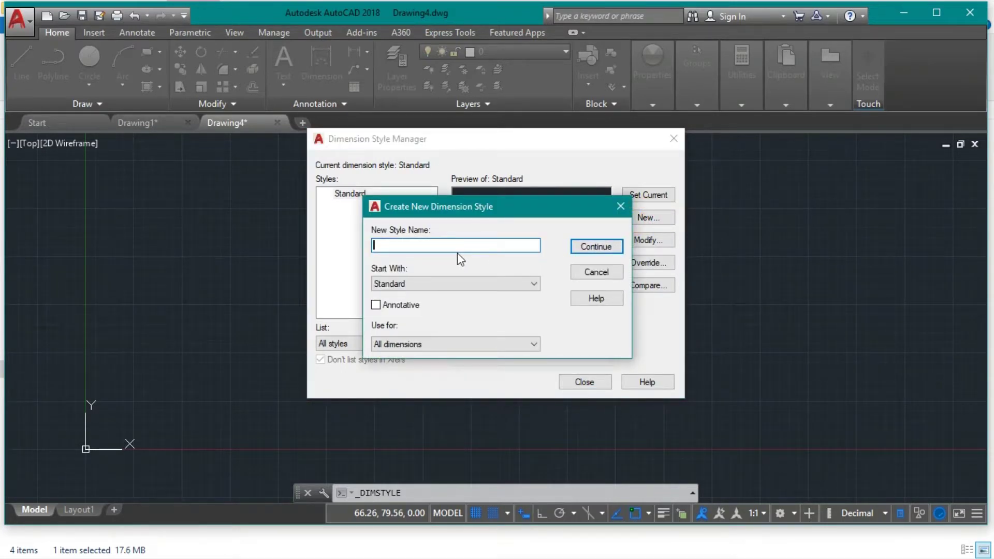
type("Horizontal Scale 1-100")
left_click(596, 251)
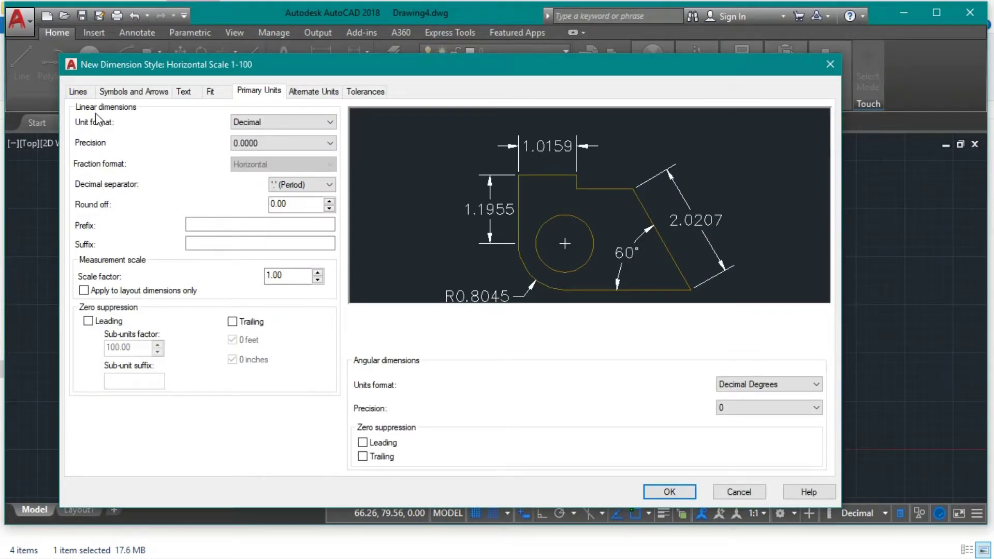
Show the Lines settings and the linetype choices for extension line 1.
left_click(77, 91)
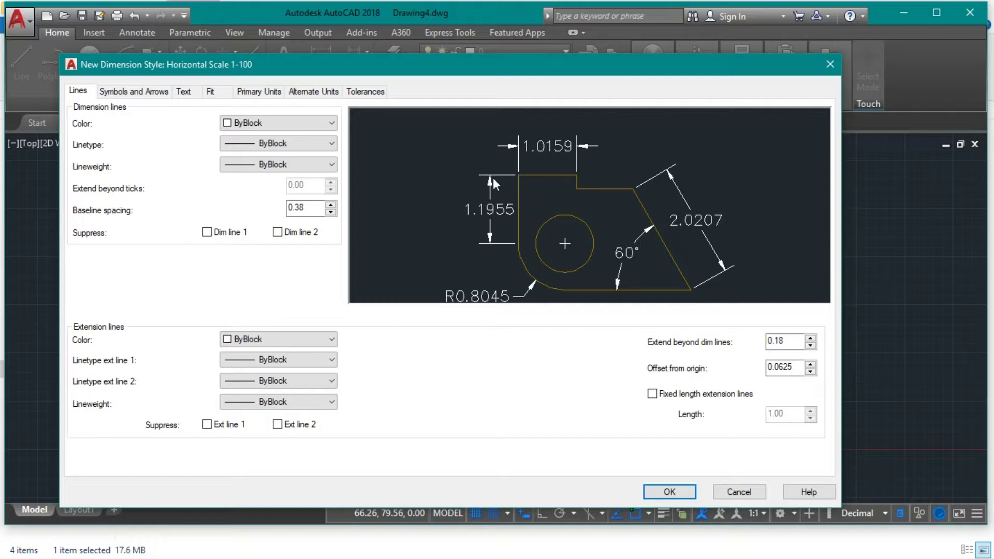
left_click(307, 354)
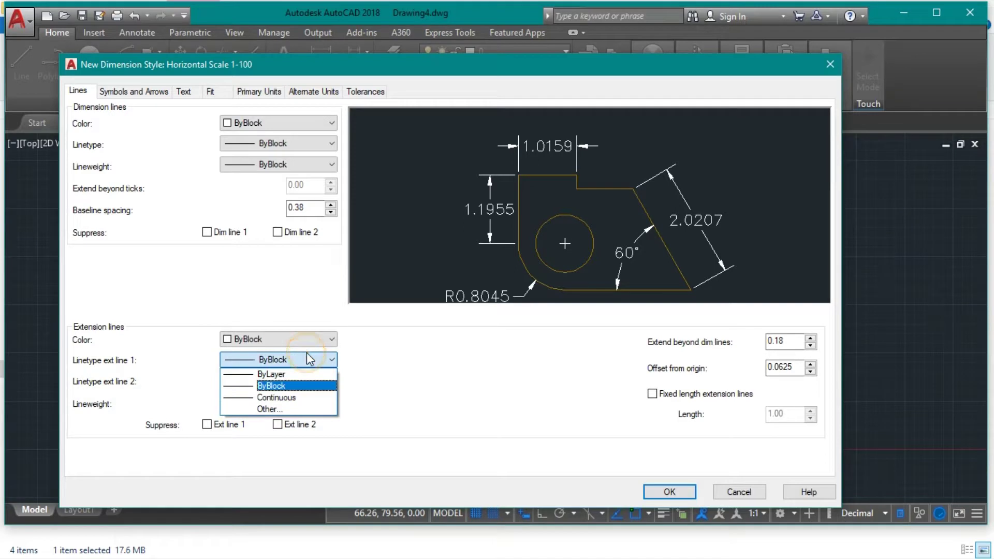
Load the DOTX2 linetype and assign it to extension line 1.
left_click(289, 410)
left_click(536, 365)
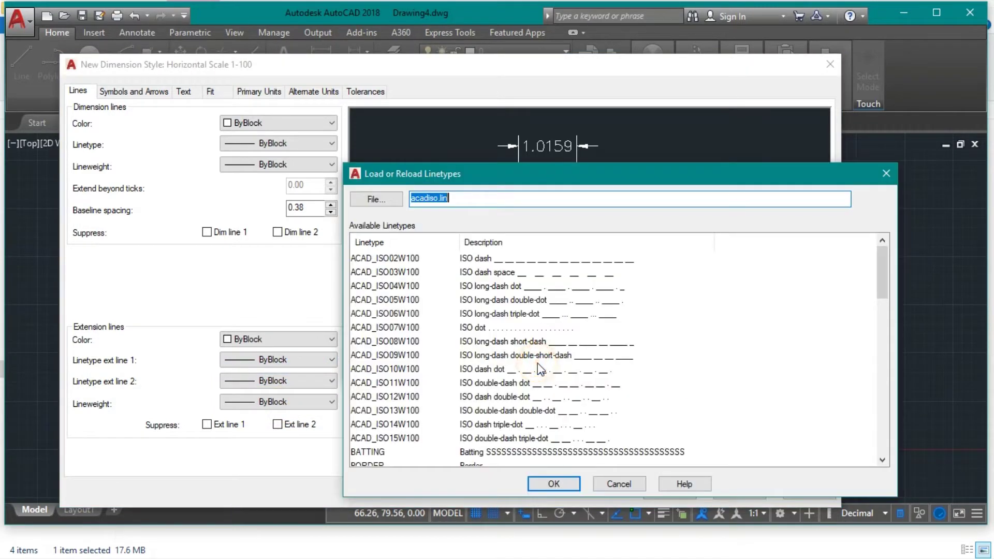
scroll(531, 368, "down", 4)
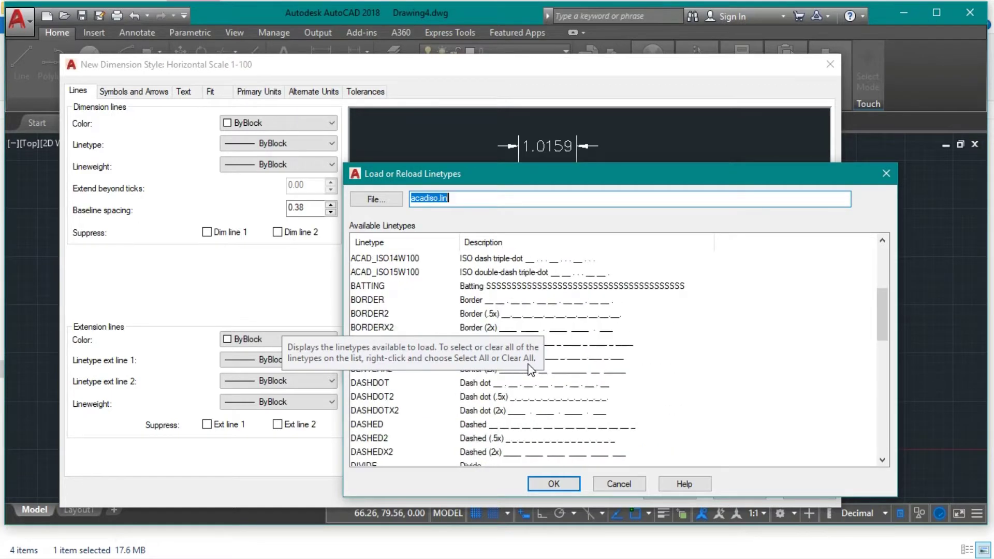
scroll(494, 413, "down", 1)
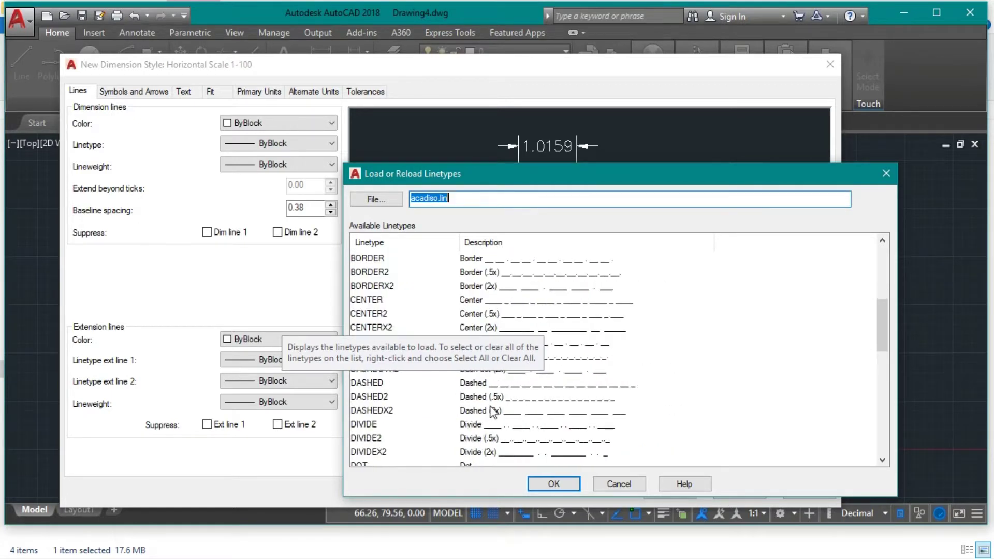
scroll(493, 412, "down", 1)
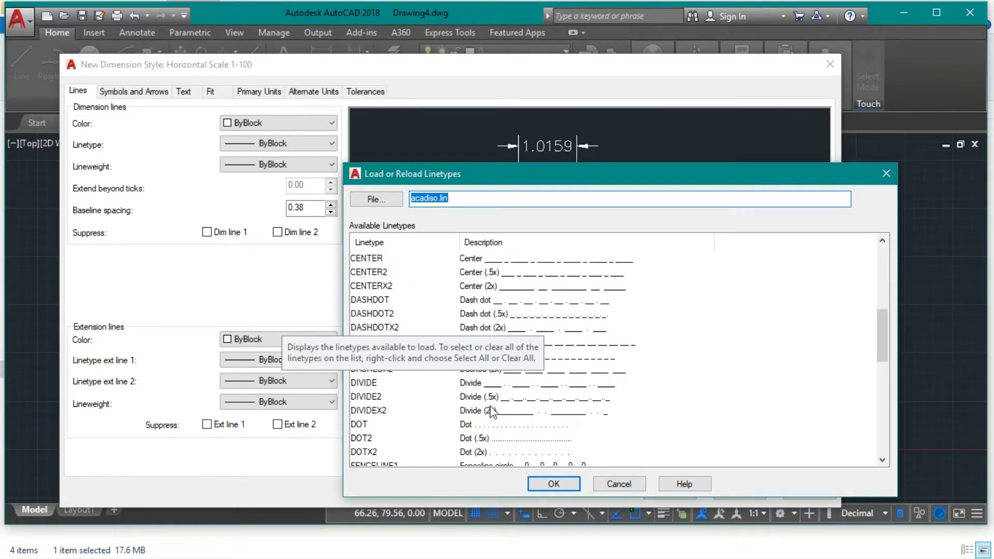
left_click(439, 452)
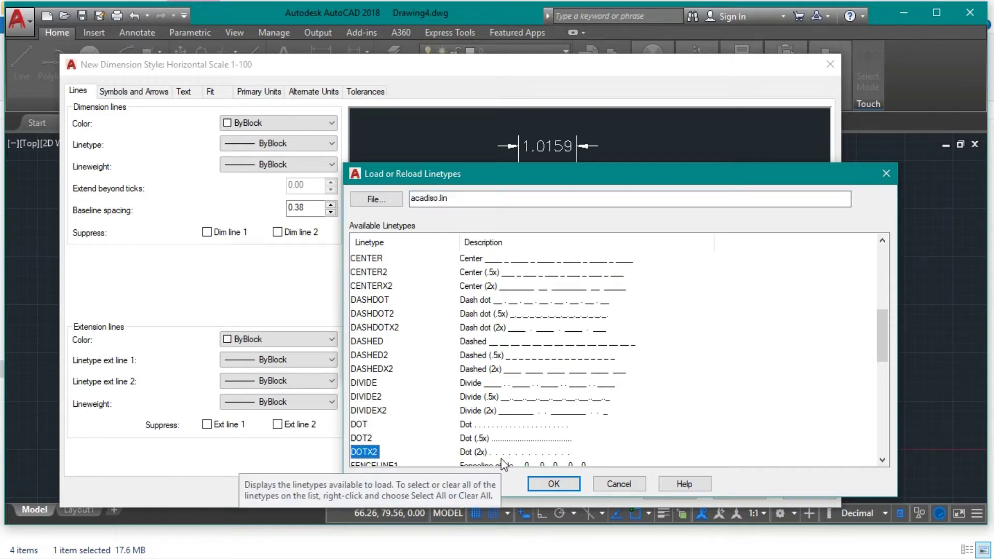
left_click(553, 484)
left_click(405, 288)
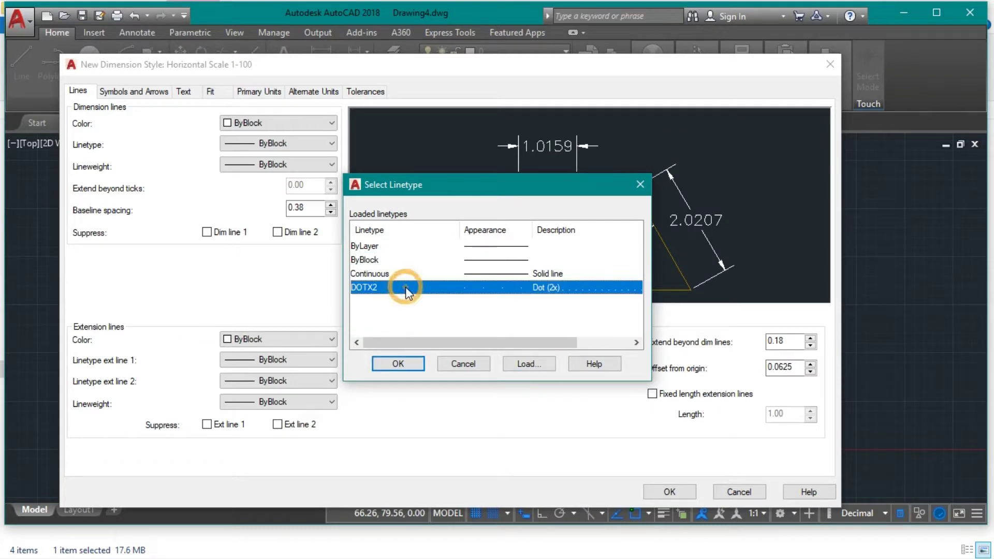
left_click(399, 365)
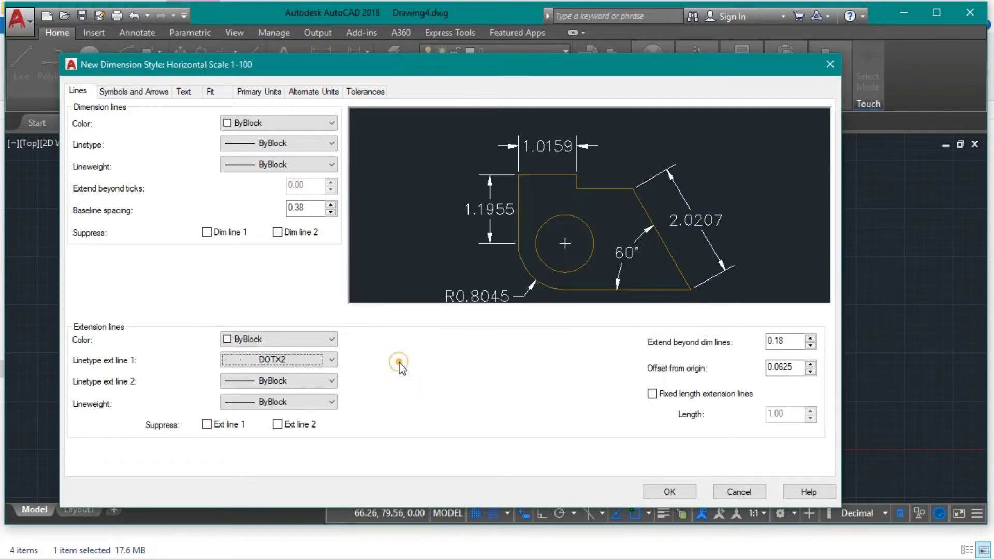
Give extension line 2 the DOTX2 linetype and leave both extension lines unsuppressed.
left_click(285, 381)
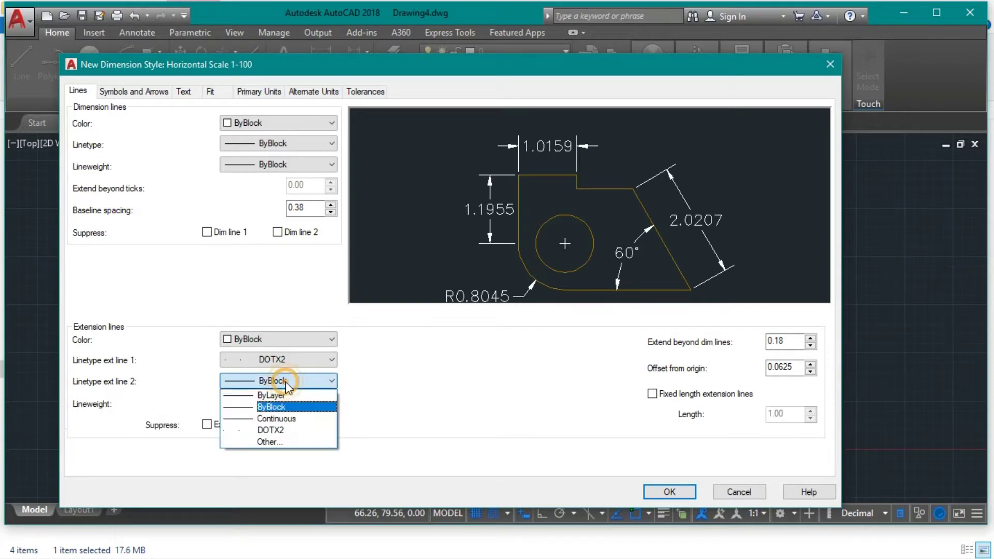
left_click(293, 431)
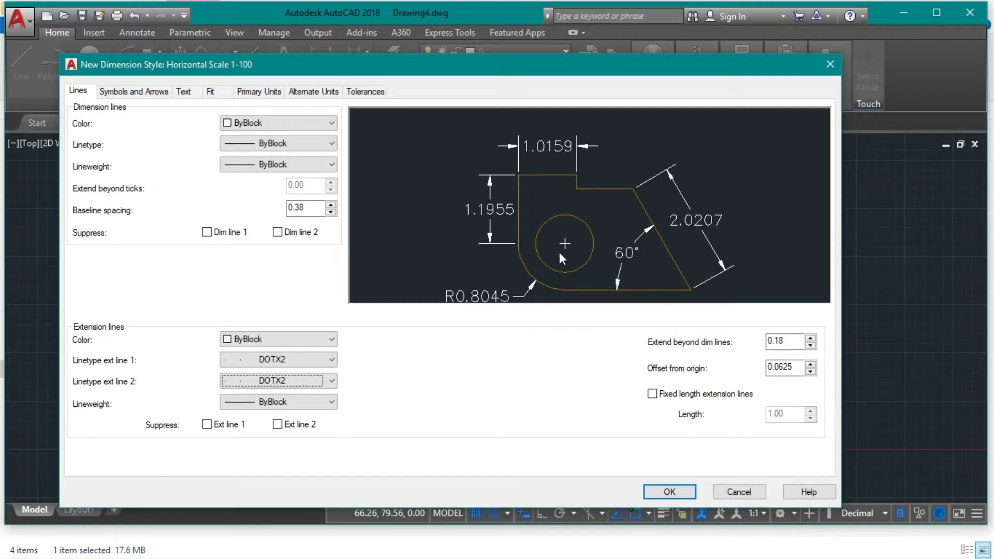
left_click(225, 425)
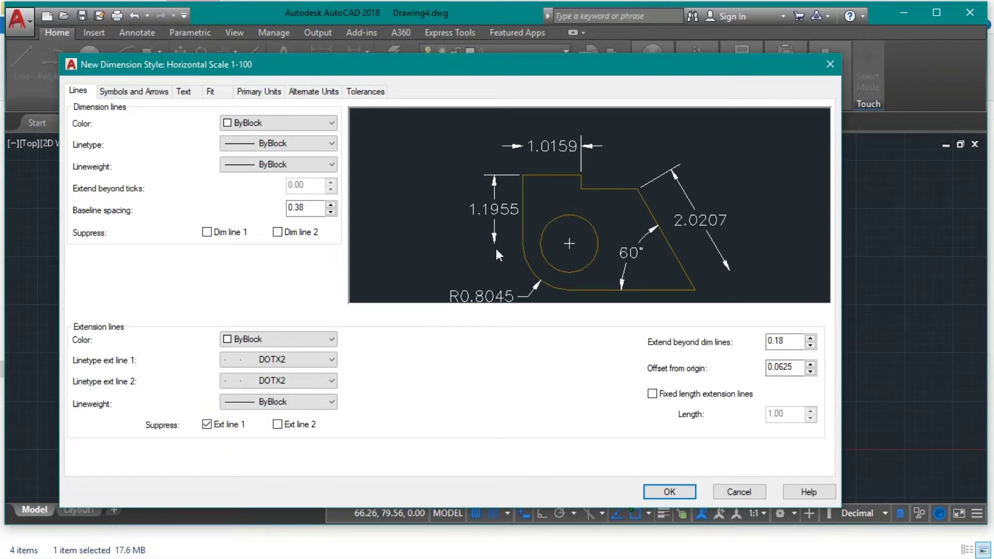
left_click(301, 426)
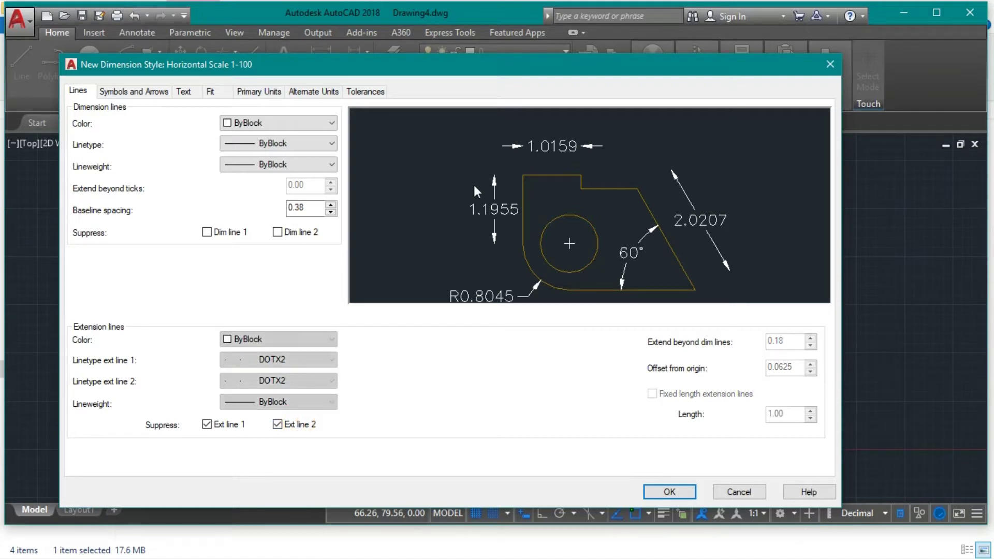
left_click(286, 425)
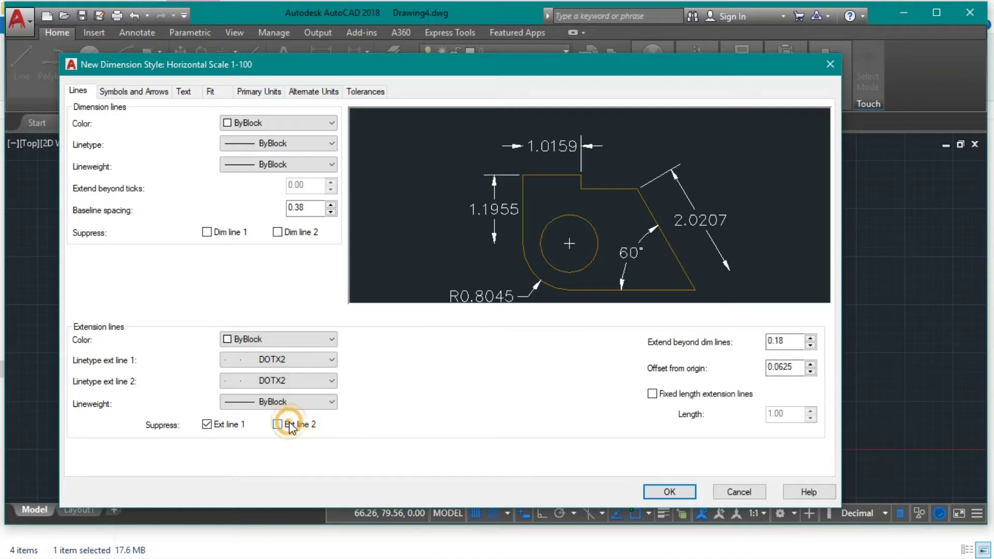
left_click(217, 424)
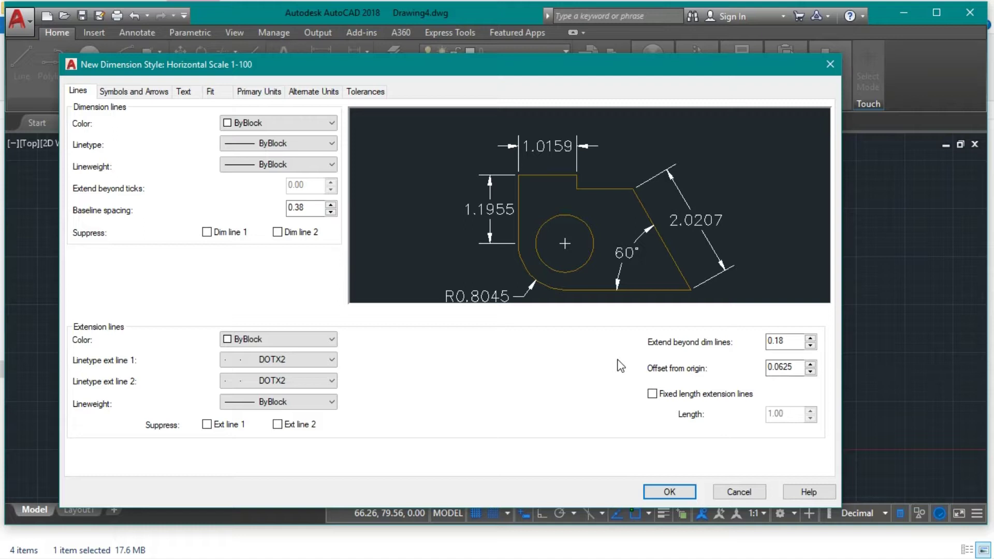
Use Architectural tick arrowheads at arrow size 5 and set center marks to None.
left_click(135, 93)
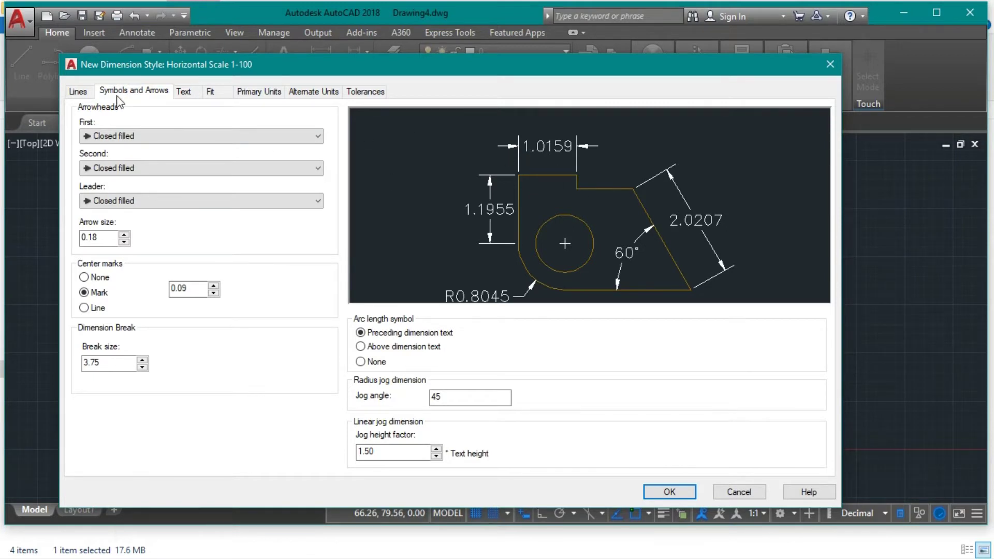
left_click(164, 136)
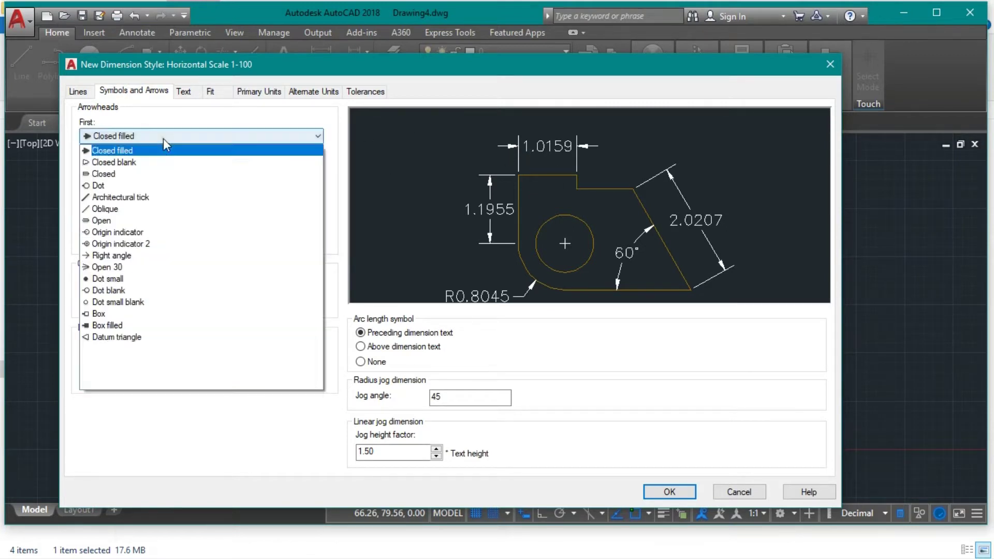
left_click(166, 198)
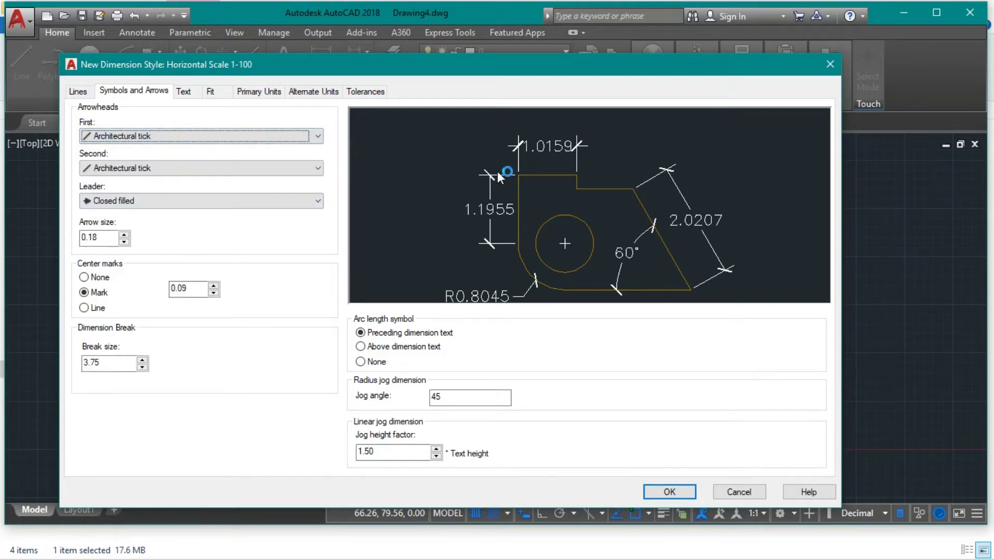
left_click(103, 238)
left_click_drag(103, 238, 64, 235)
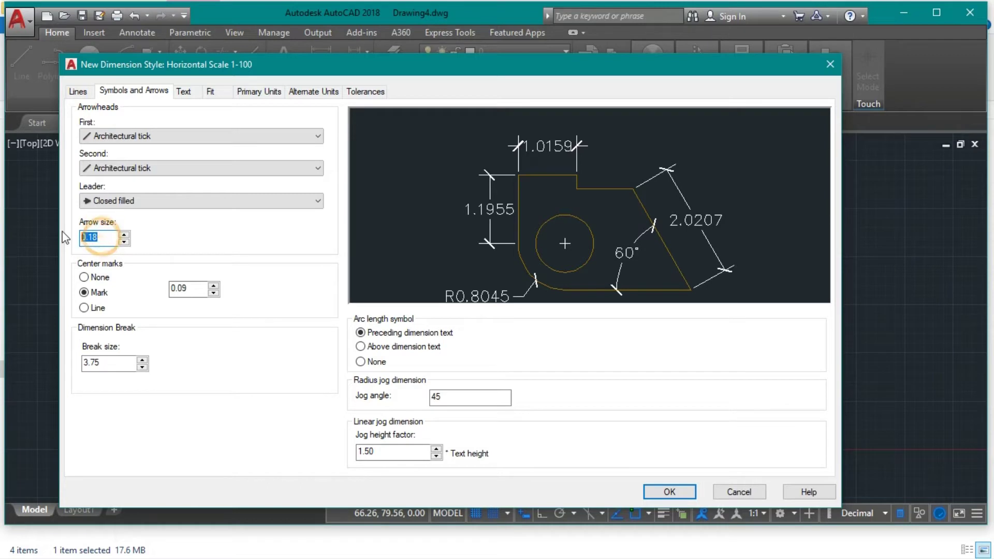
type("5")
left_click(187, 288)
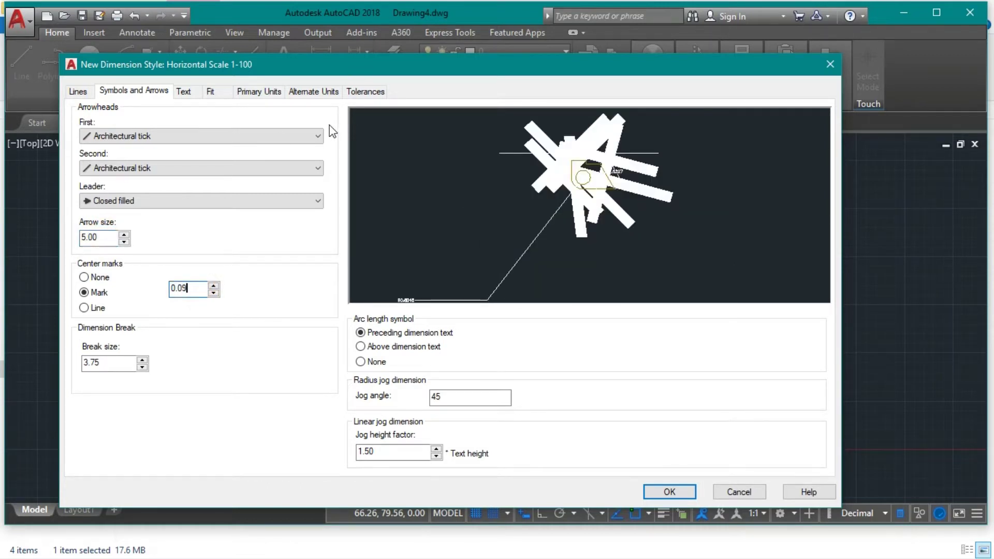
key("alt+n")
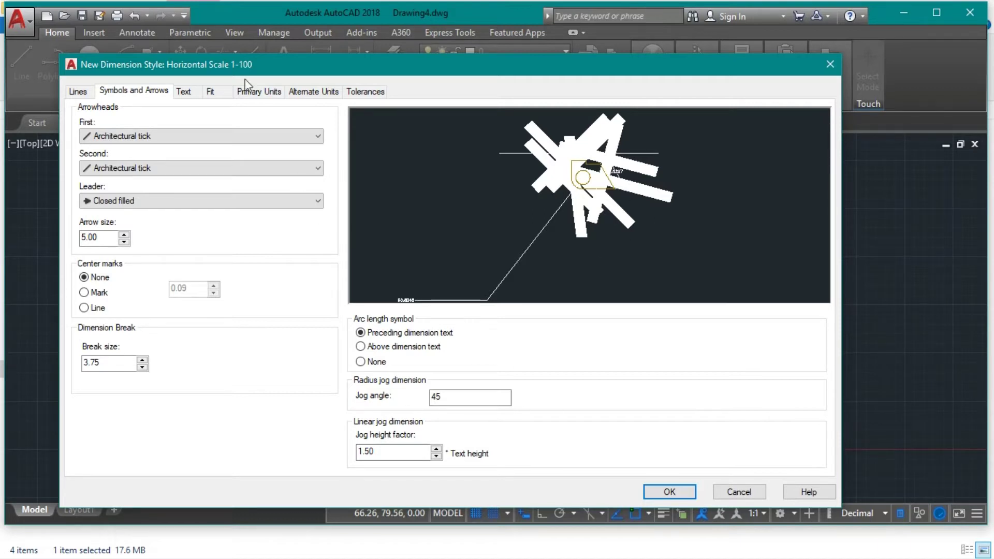
Set dimension text height to 10, vertical placement Above, aligned with the dimension line.
left_click(186, 93)
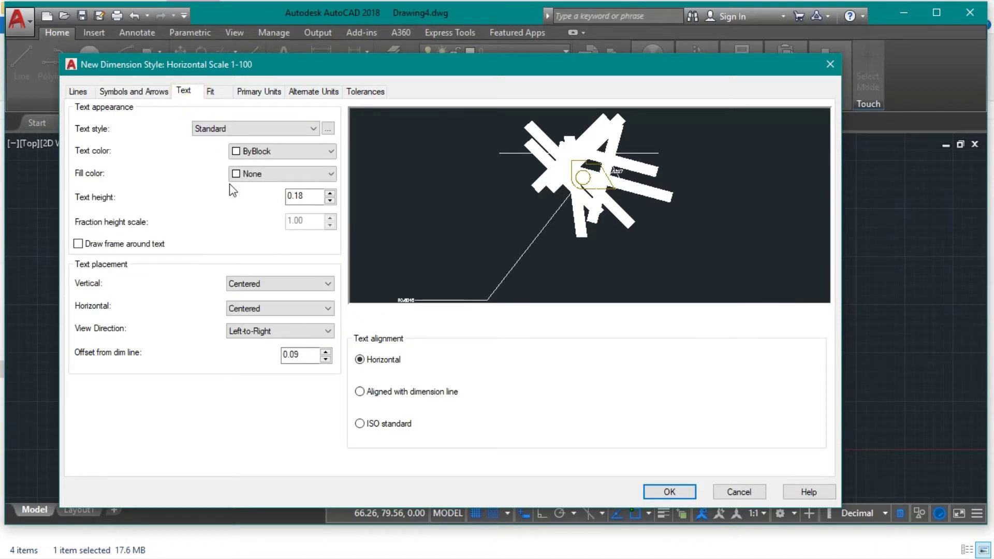
left_click(304, 196)
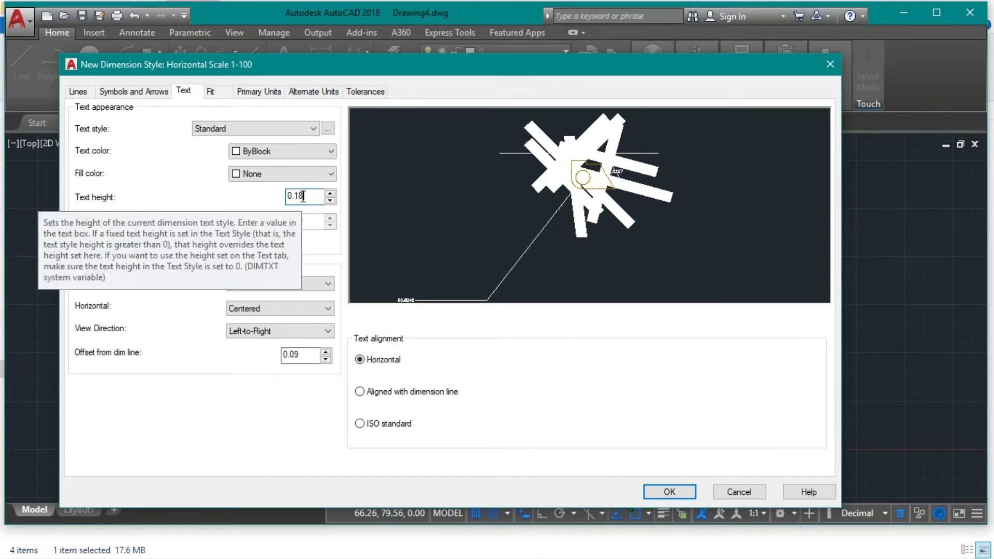
double_click(303, 196)
type("10")
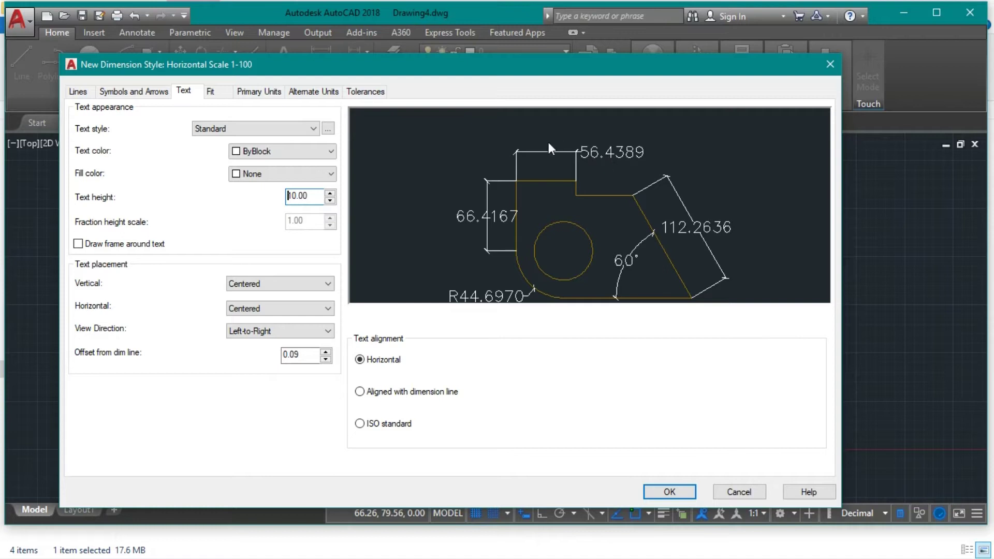
left_click(241, 284)
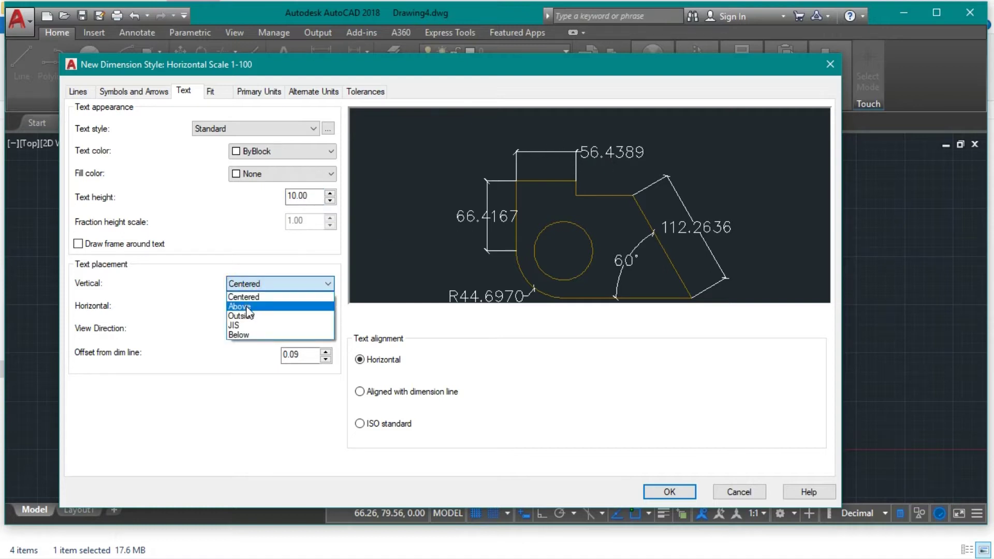
left_click(246, 306)
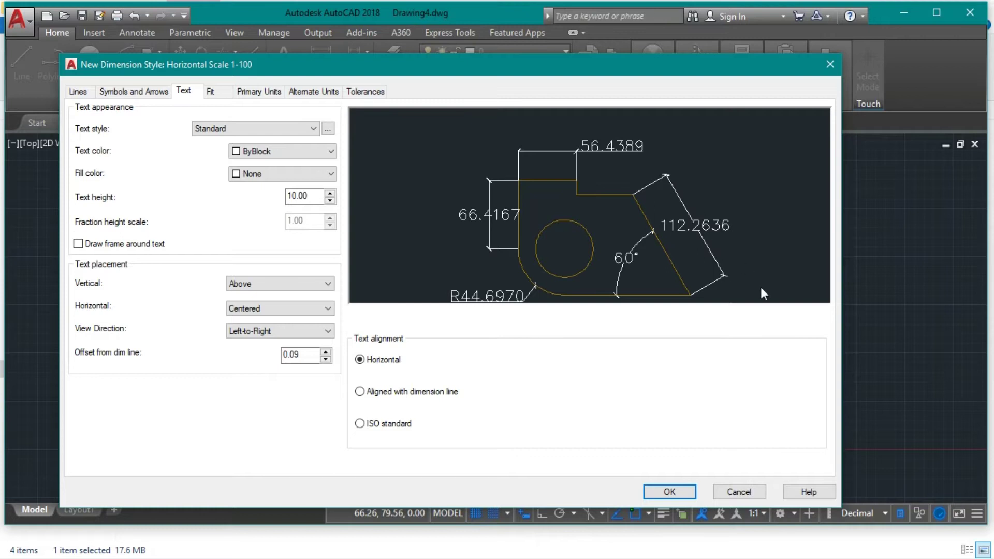
left_click(417, 394)
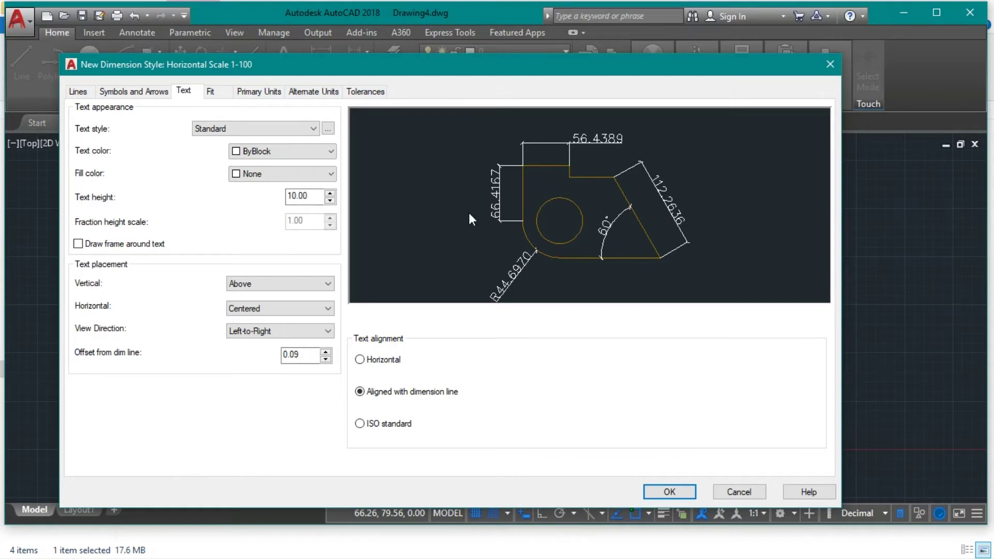
left_click(224, 93)
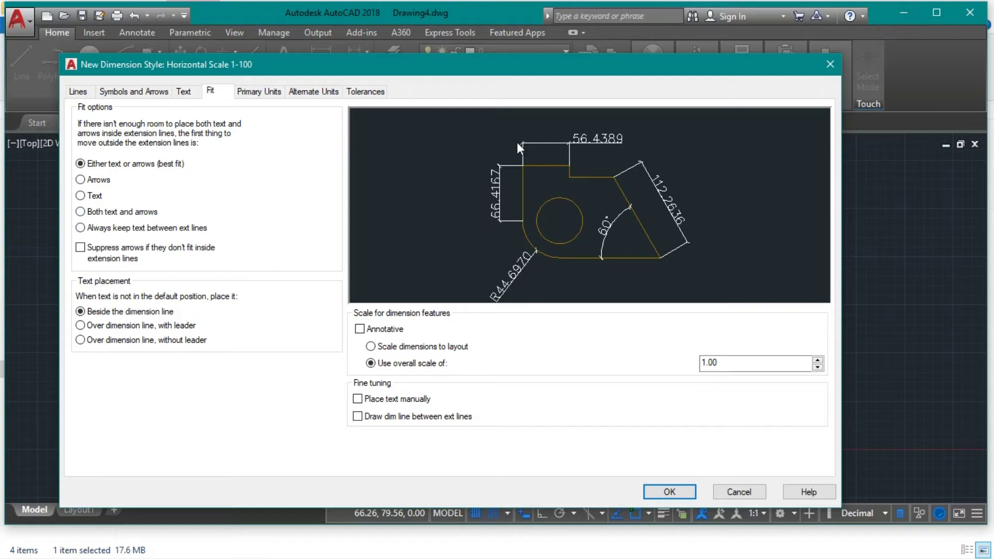
Always keep text between extension lines and suppress arrows that don't fit inside.
left_click(151, 229)
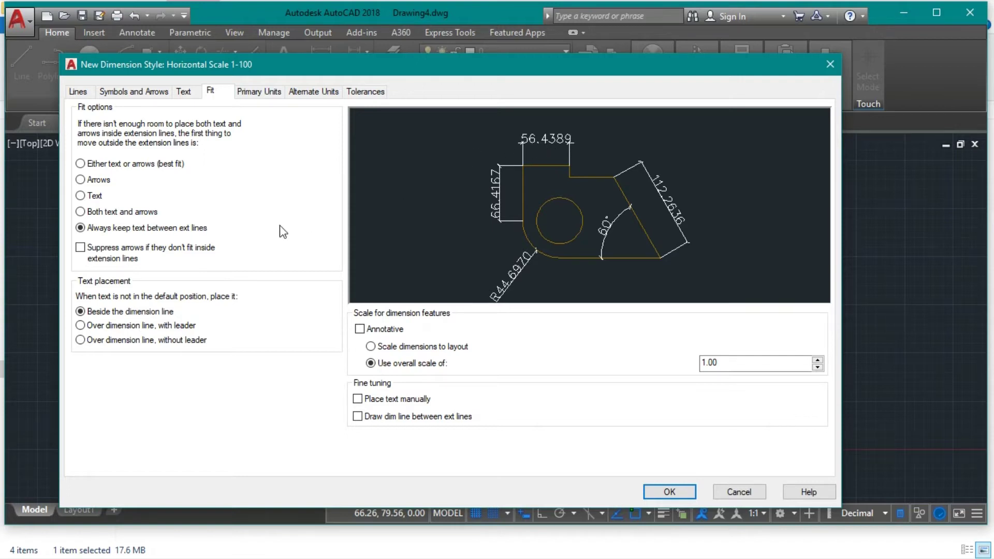
left_click(136, 255)
Set linear dimension precision to 0 and check the round-off and 1.00 scale factor values.
left_click(248, 93)
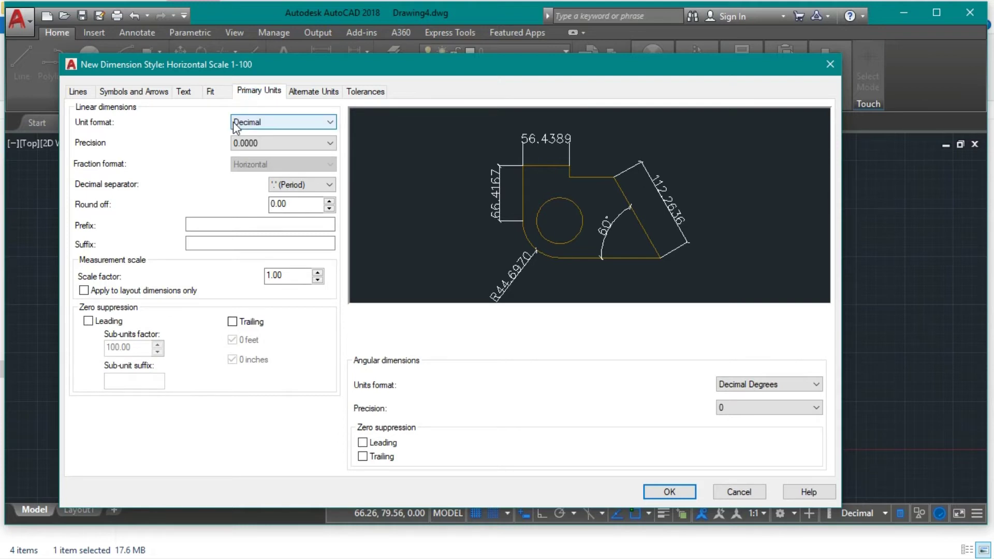
left_click(266, 142)
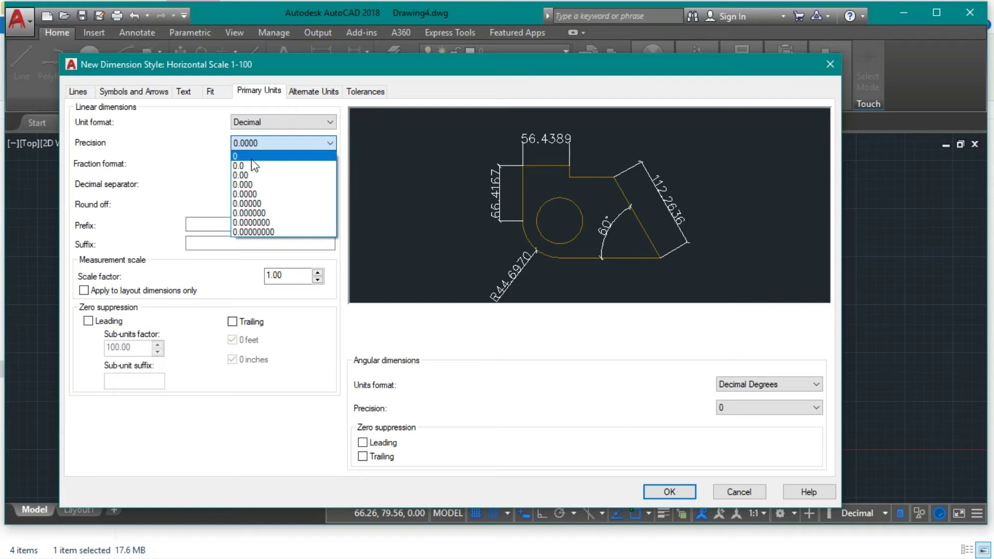
left_click(251, 158)
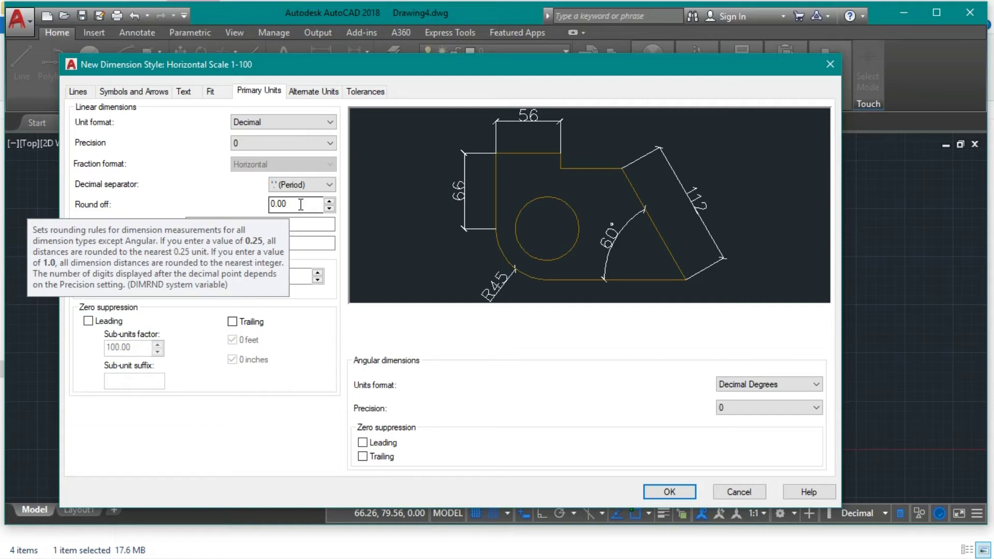
left_click_drag(295, 206, 266, 205)
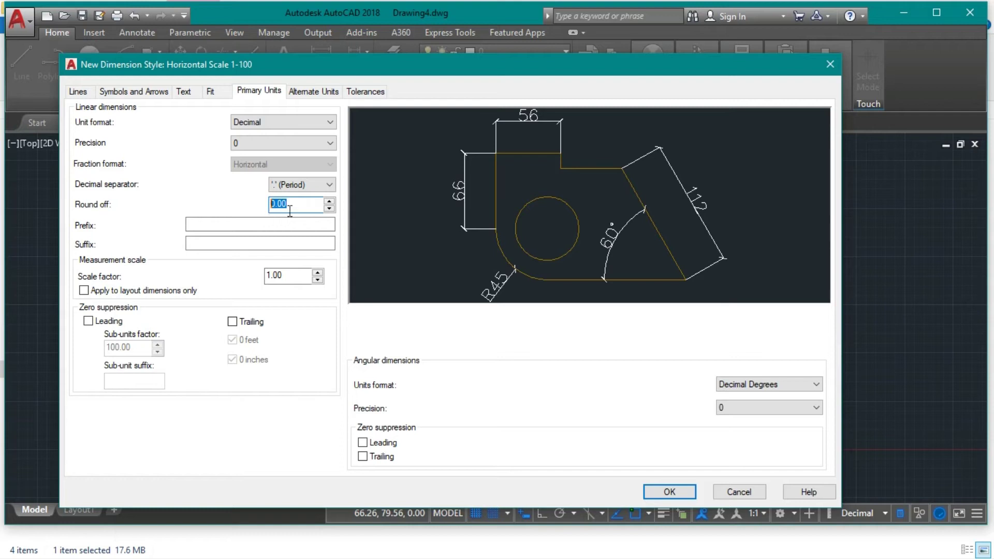
mouse_move(286, 207)
left_click(269, 277)
mouse_move(293, 282)
Review the Alternate Units and Tolerances settings, then save the Horizontal Scale 1-100 style.
left_click(315, 92)
left_click(364, 92)
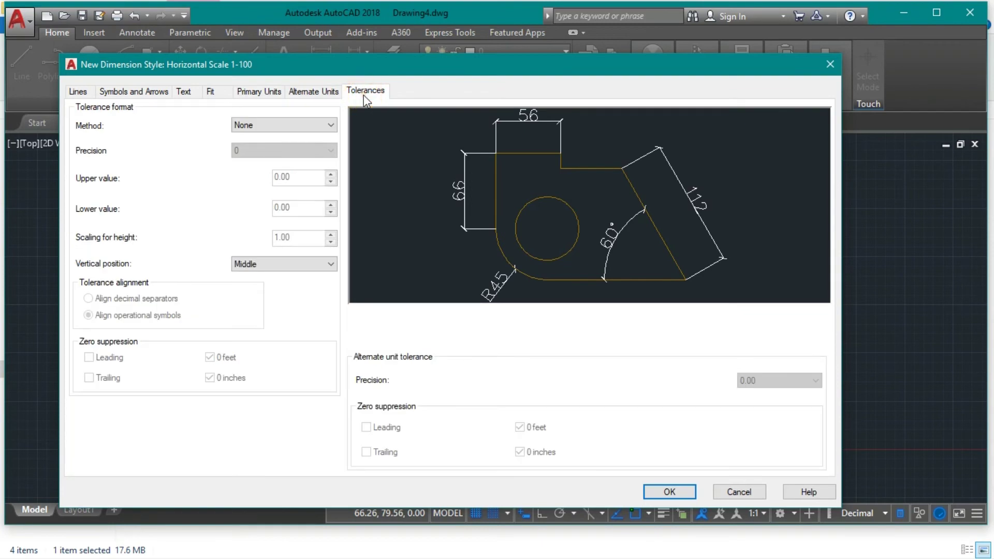
left_click(250, 95)
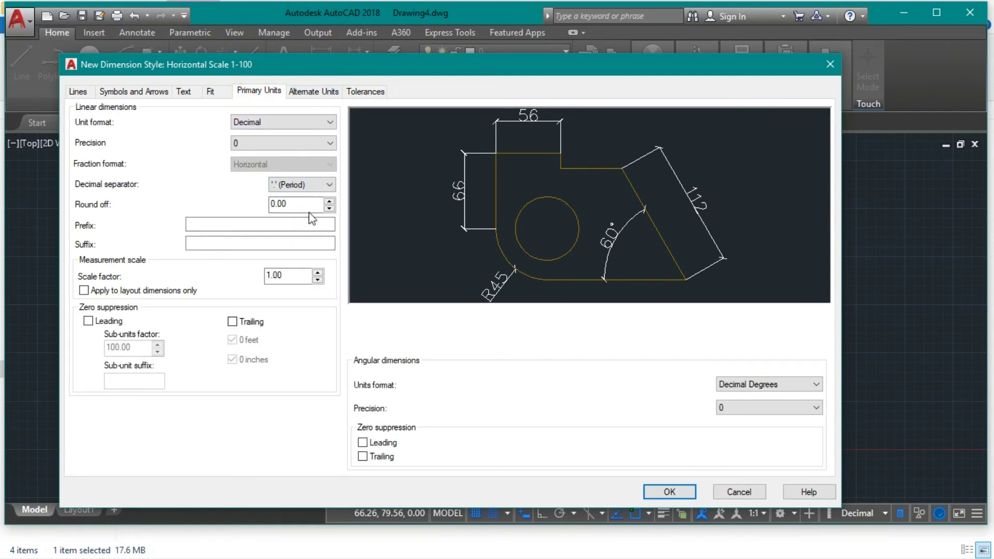
left_click(669, 492)
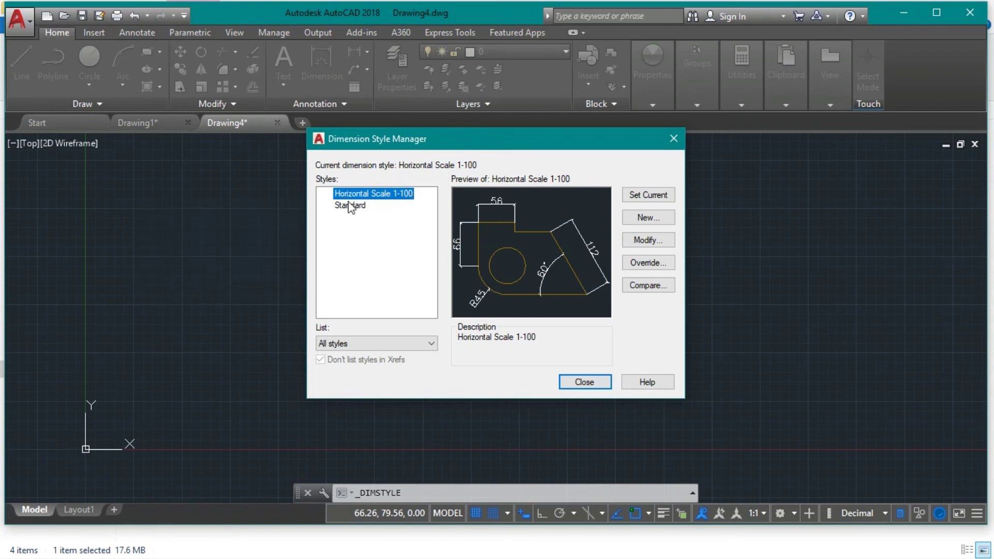
Create a new dimension style 'Vertical Scale 1-50' starting from Horizontal Scale 1-100.
left_click(382, 196)
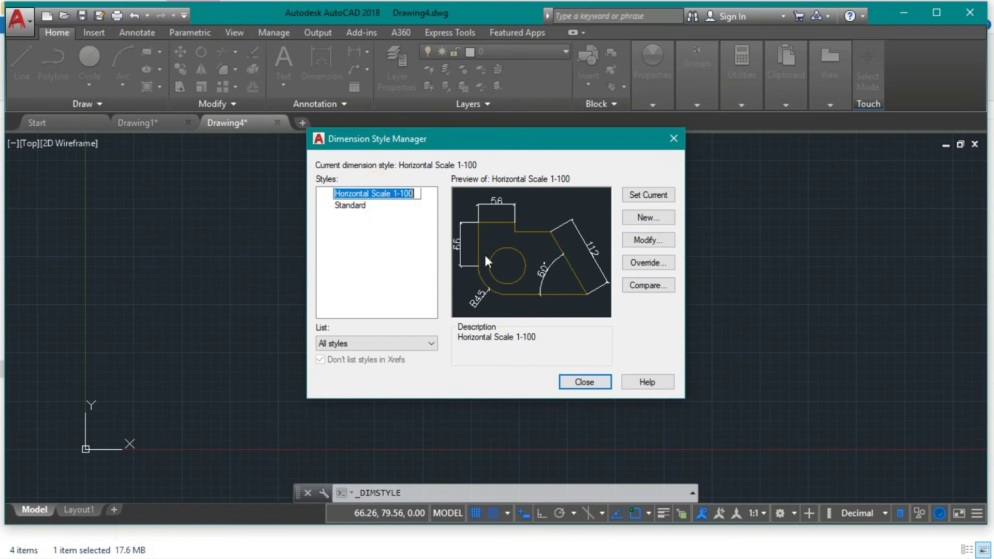
left_click(652, 220)
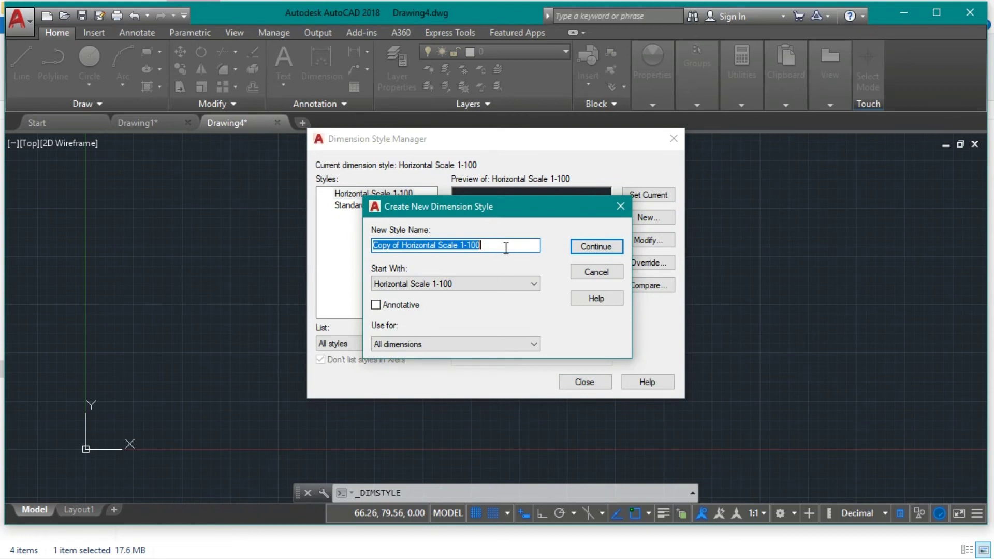
left_click_drag(499, 245, 368, 244)
type("Vertical ")
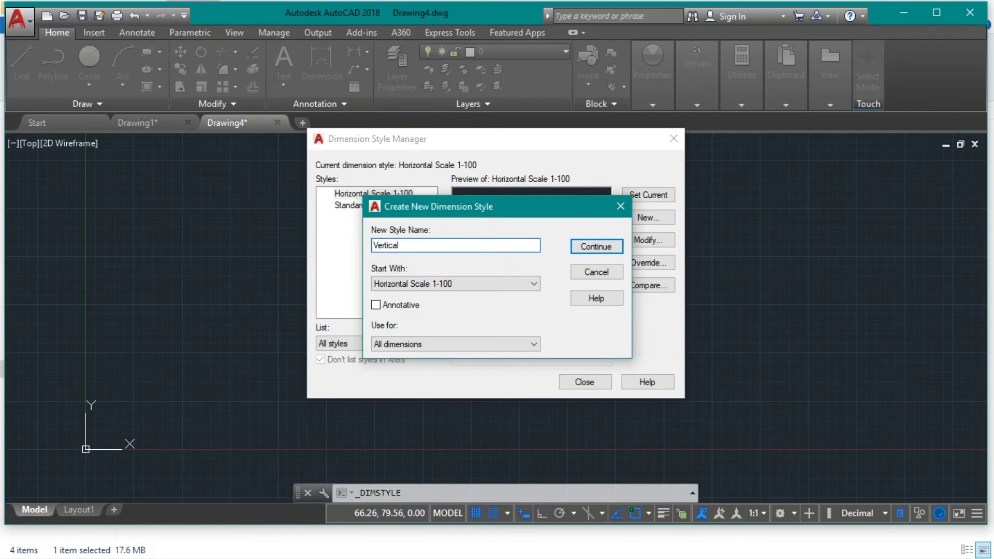
type("Scale 1-50")
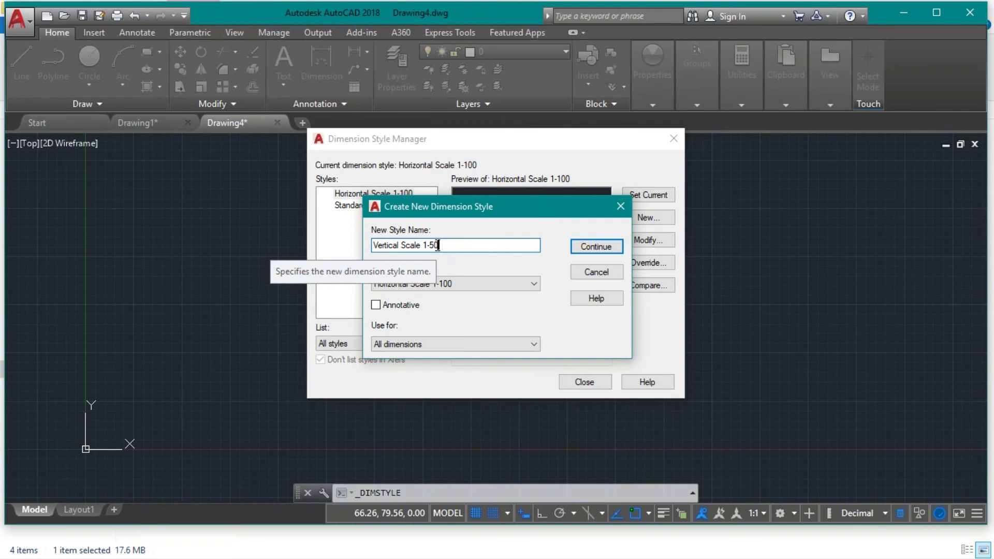
left_click(580, 246)
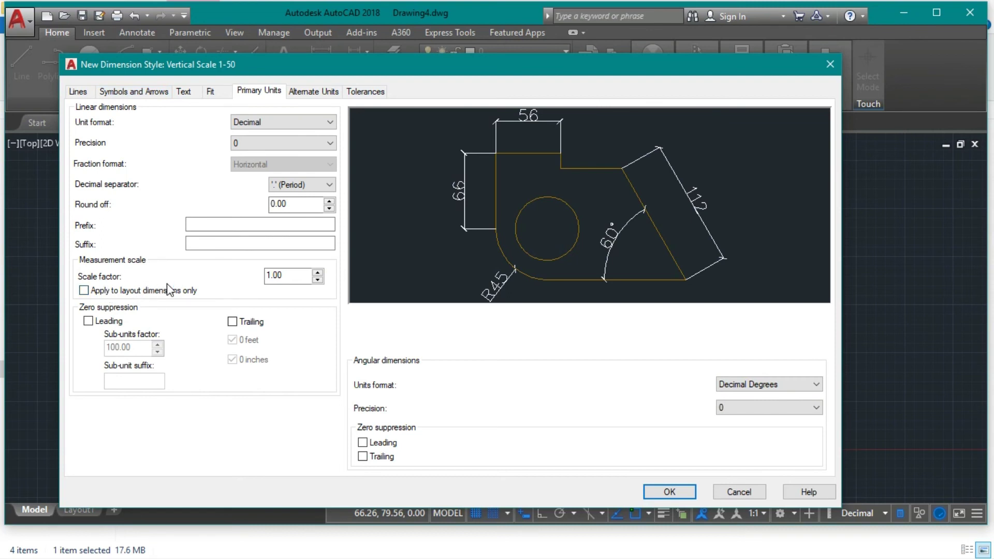
Set the Vertical Scale 1-50 primary units scale factor to 0.5 and close the Dimension Style Manager.
double_click(273, 275)
type("0.5")
key("Return")
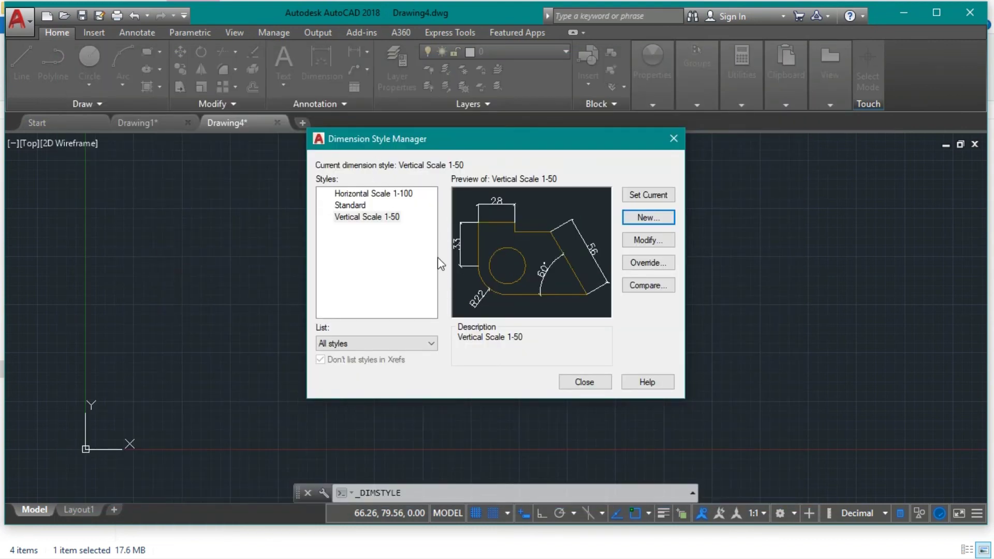
left_click(603, 381)
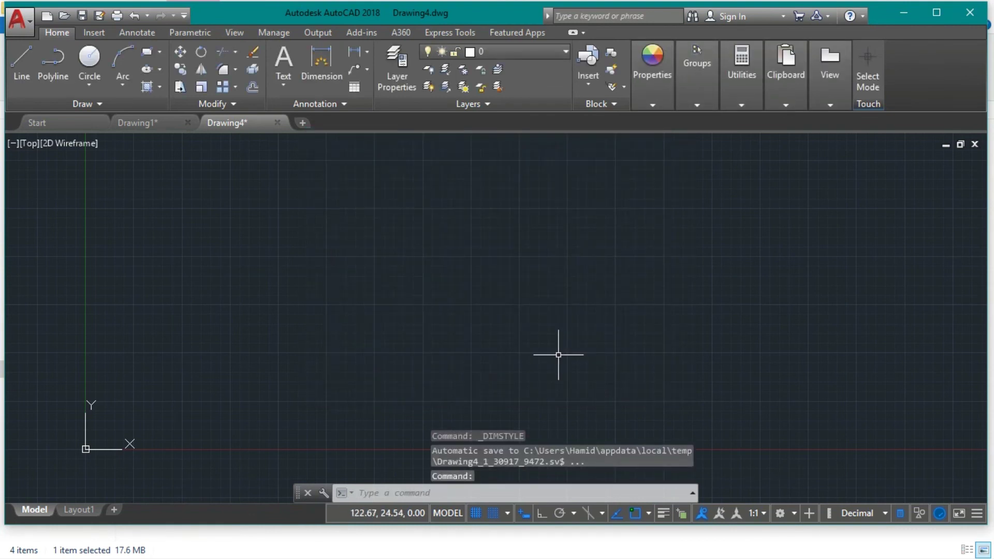